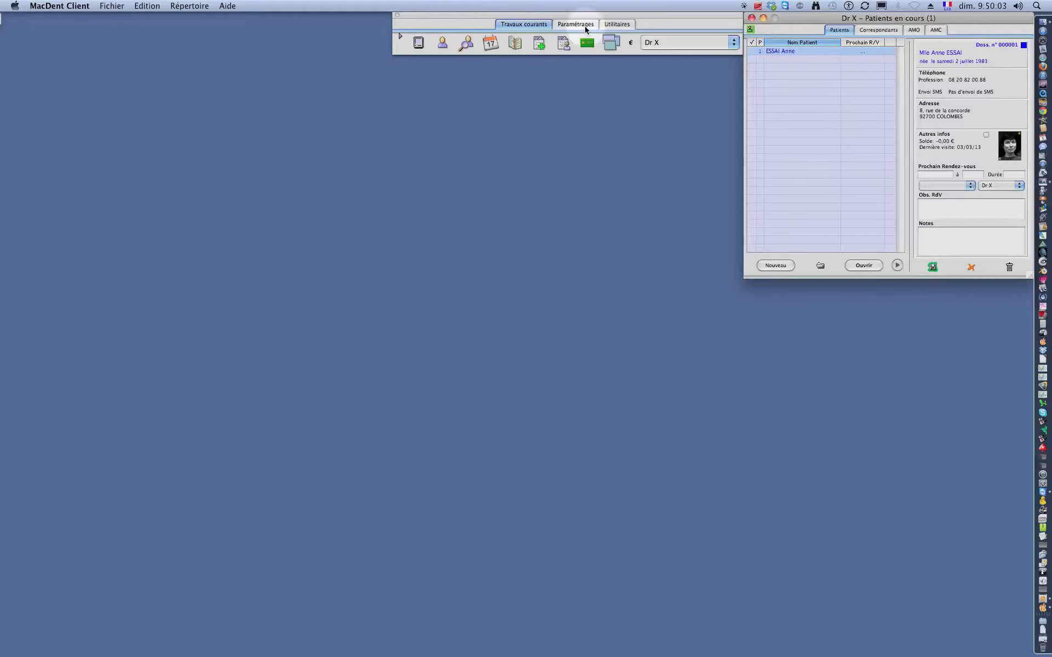
Enable the Plan de Traitement and Phrases-types options in the practitioner's print settings by setting both to Oui
{"action": "left_click", "coordinate": [582, 26]}
{"action": "left_click", "coordinate": [447, 48]}
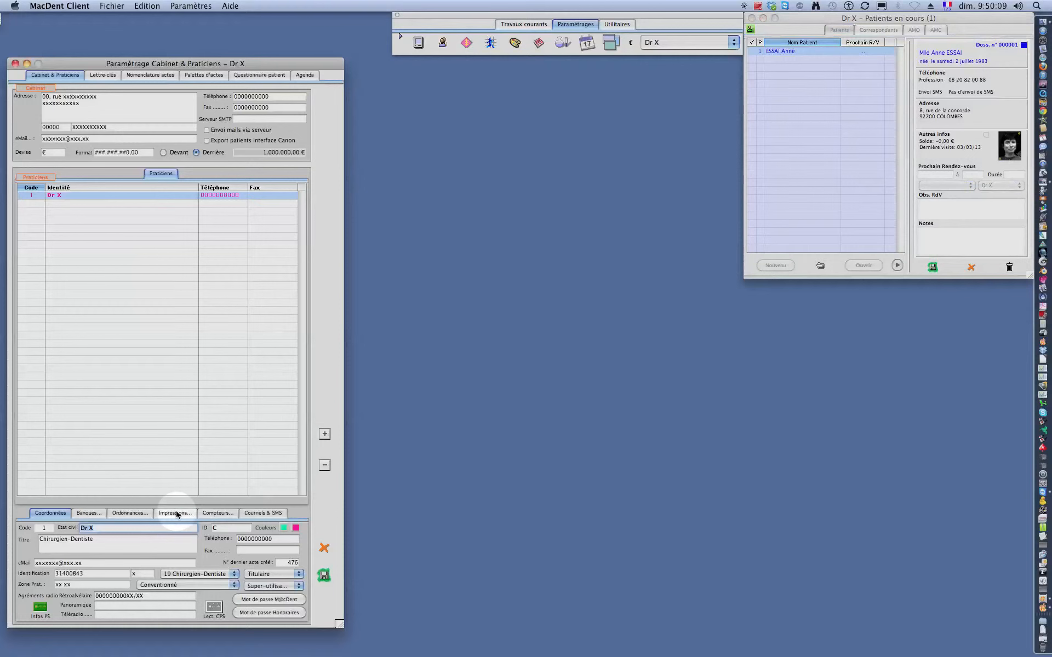
{"action": "left_click", "coordinate": [177, 514]}
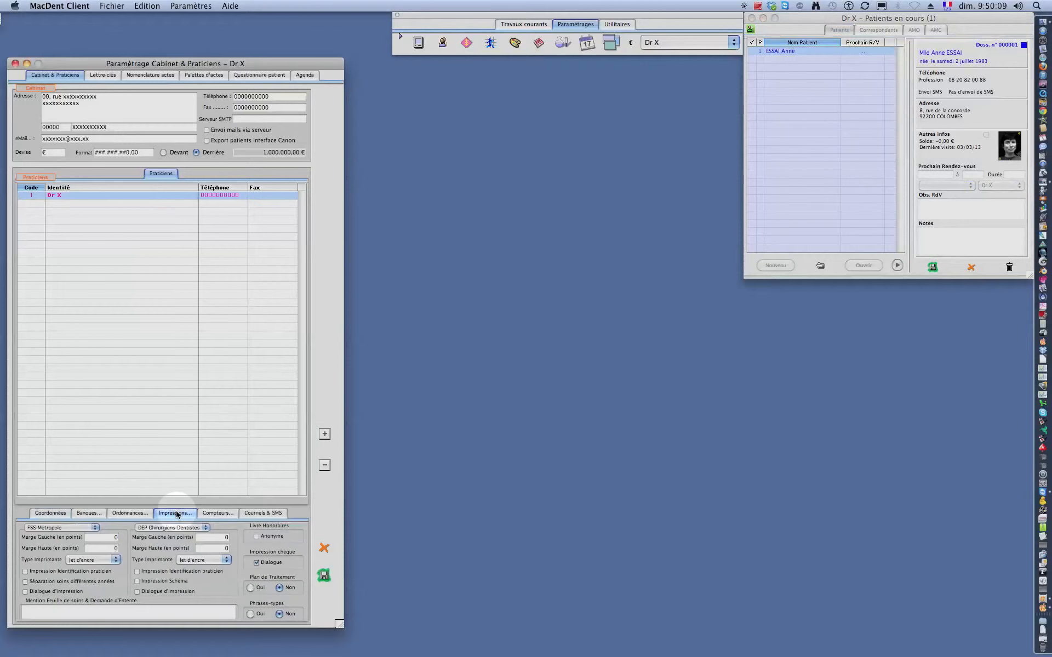
{"action": "left_click", "coordinate": [250, 588]}
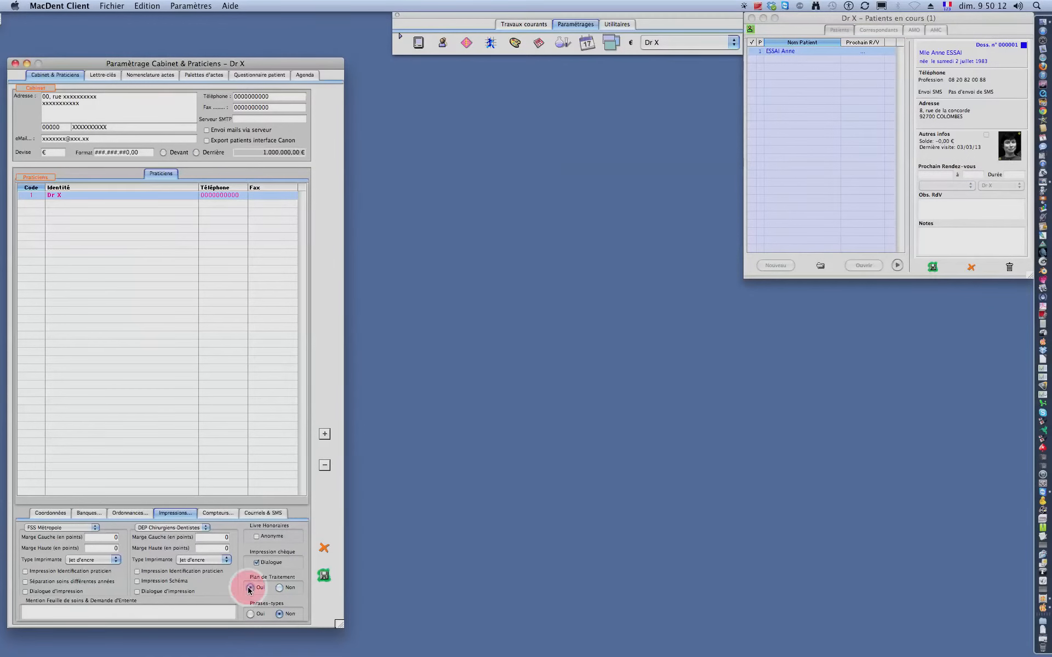
{"action": "left_click", "coordinate": [252, 614]}
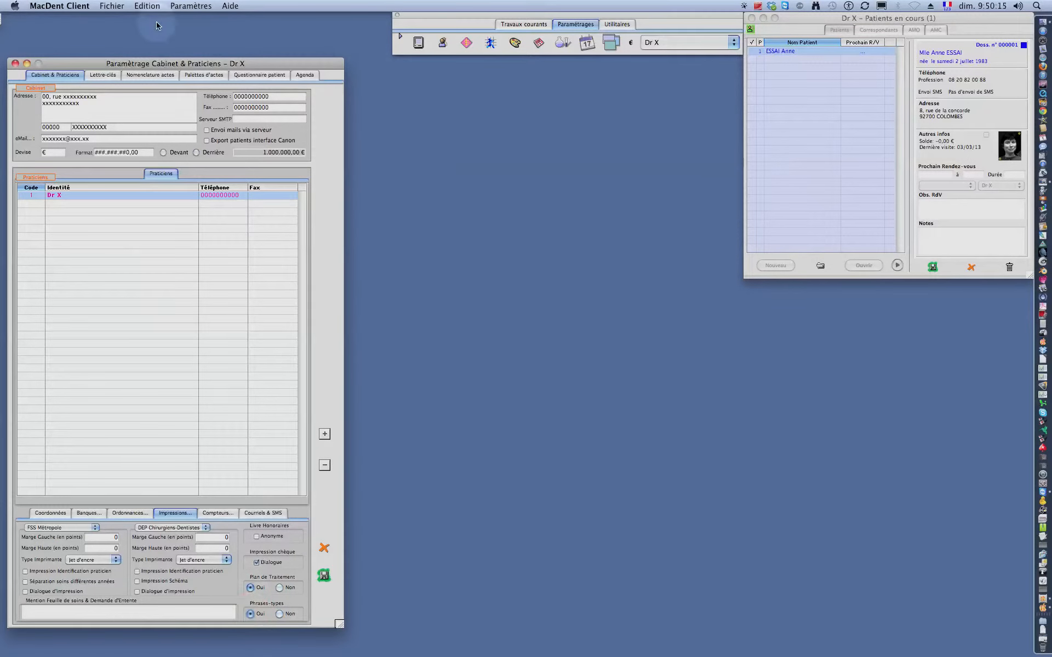
Sort the act nomenclature by code and check the Phrase-Types setting of the Composite VO and Amalgame MOL acts
{"action": "left_click", "coordinate": [152, 77]}
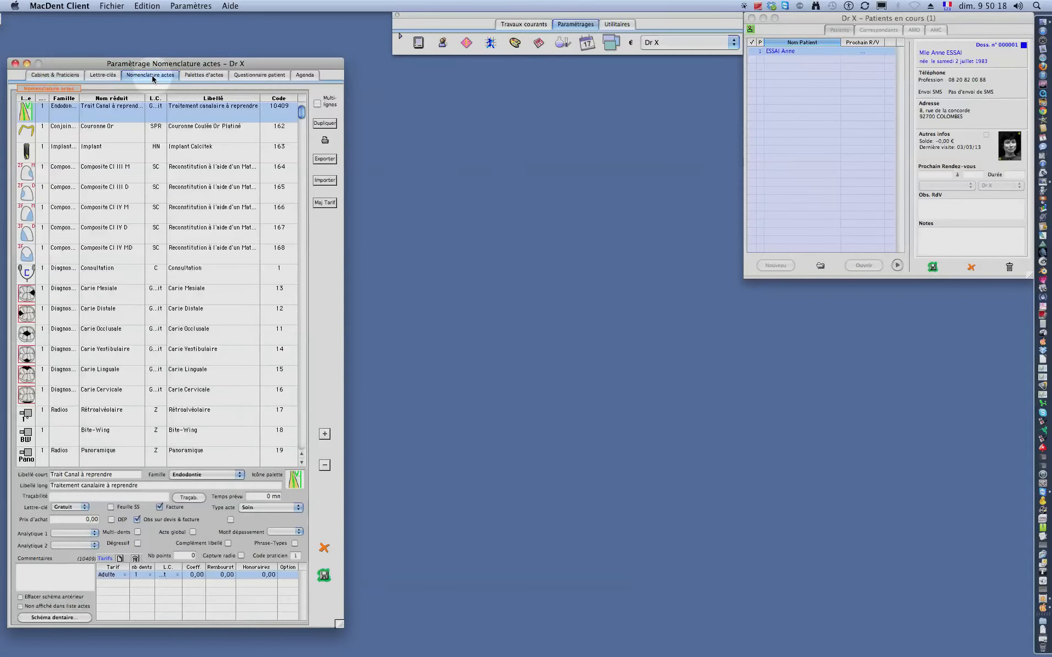
{"action": "left_click", "coordinate": [282, 98]}
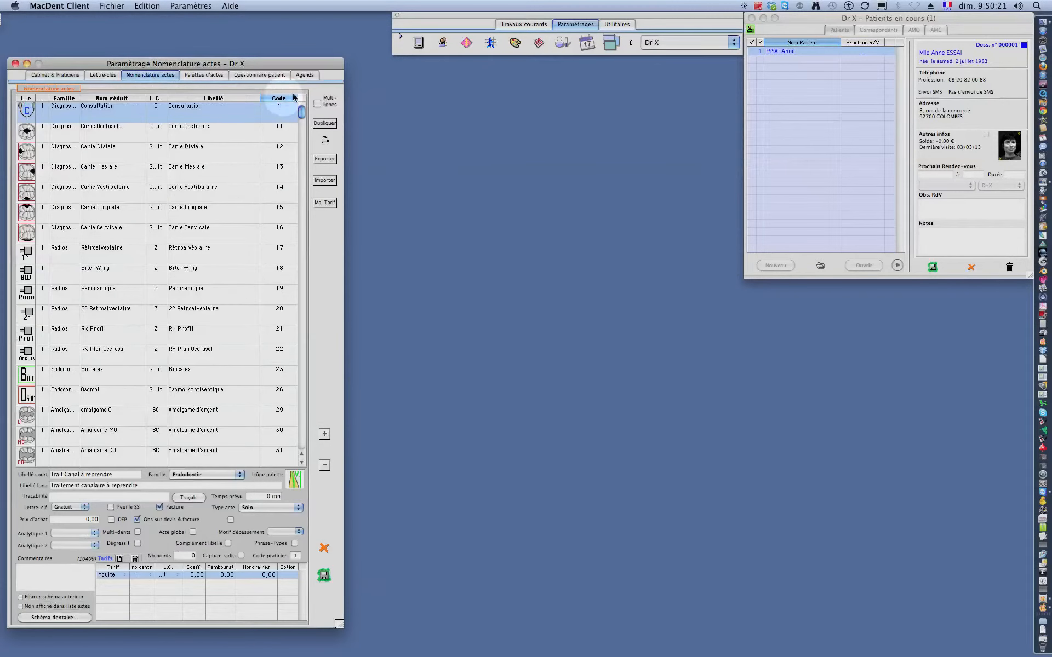
{"action": "left_click", "coordinate": [301, 403]}
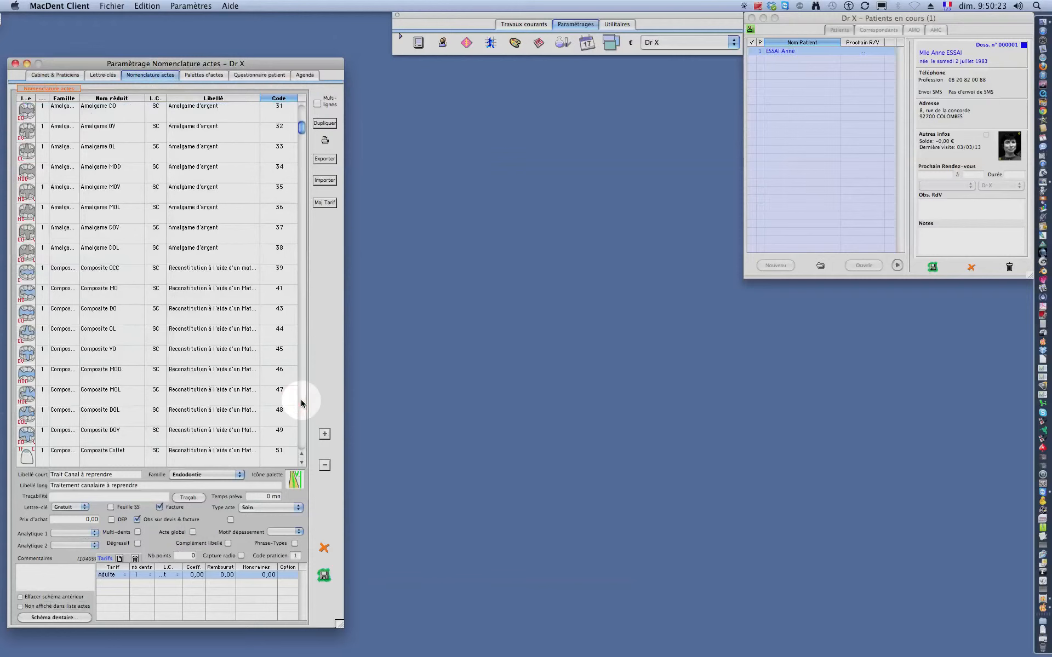
{"action": "left_click", "coordinate": [203, 357]}
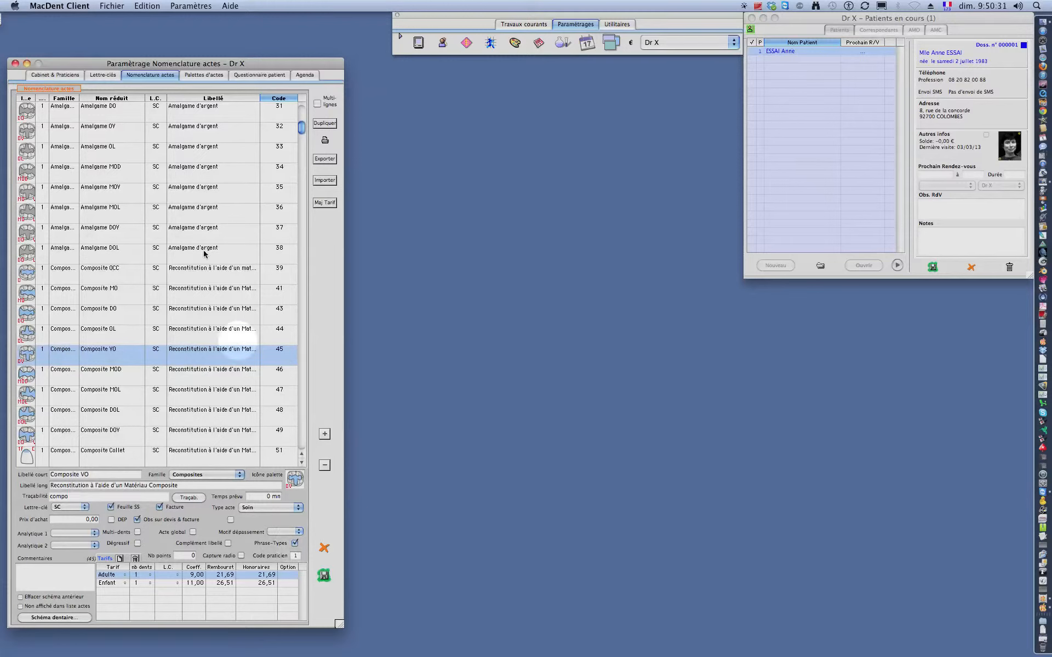
{"action": "left_click", "coordinate": [187, 221]}
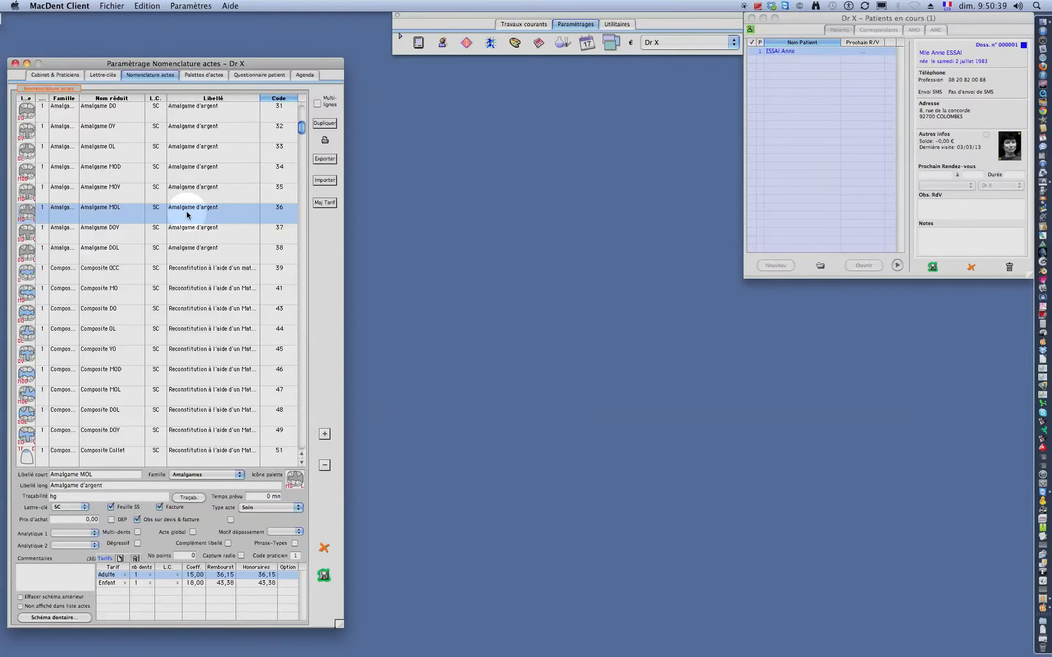
{"action": "left_click", "coordinate": [15, 63]}
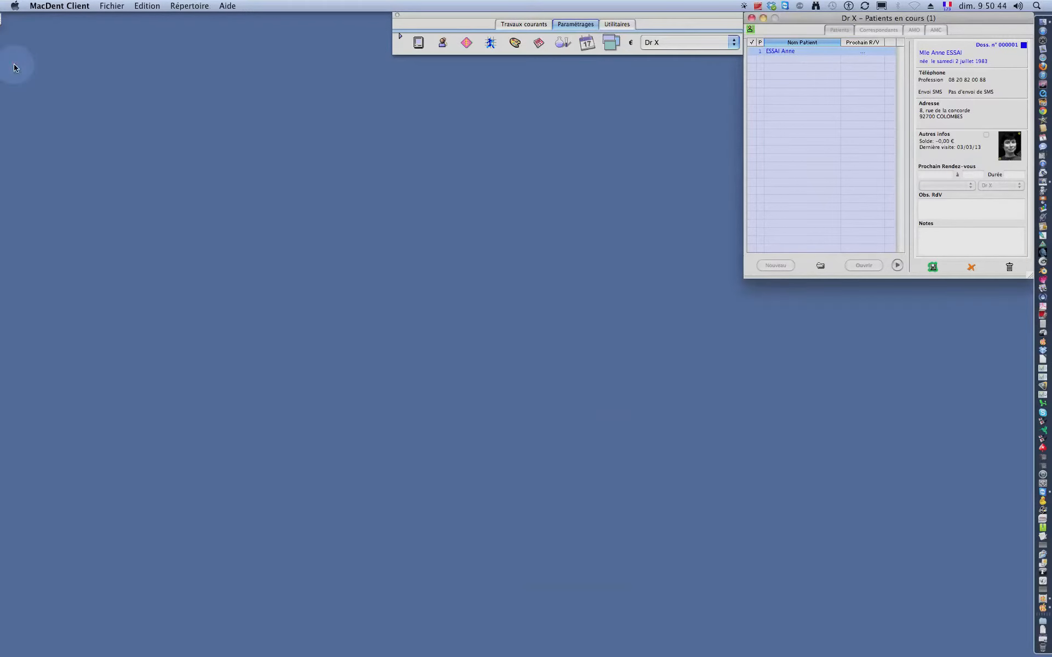
Try the PT_Implantologie glossary phrase "Absence => +sieurs implants" in a new blank letter, and discard the letter
{"action": "left_click", "coordinate": [525, 24]}
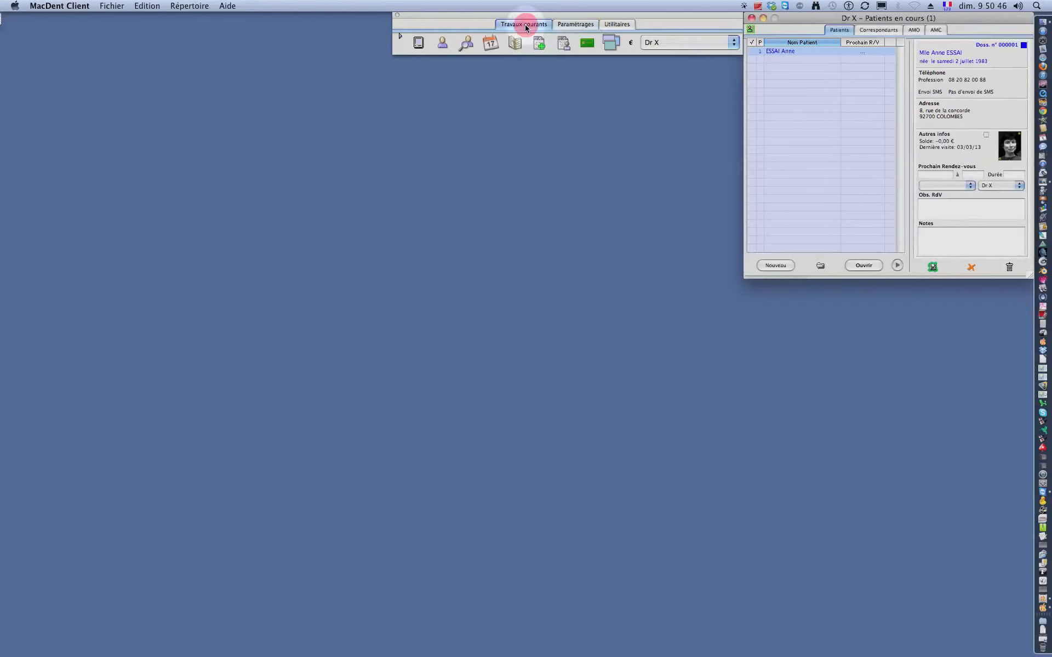
{"action": "left_click", "coordinate": [562, 45]}
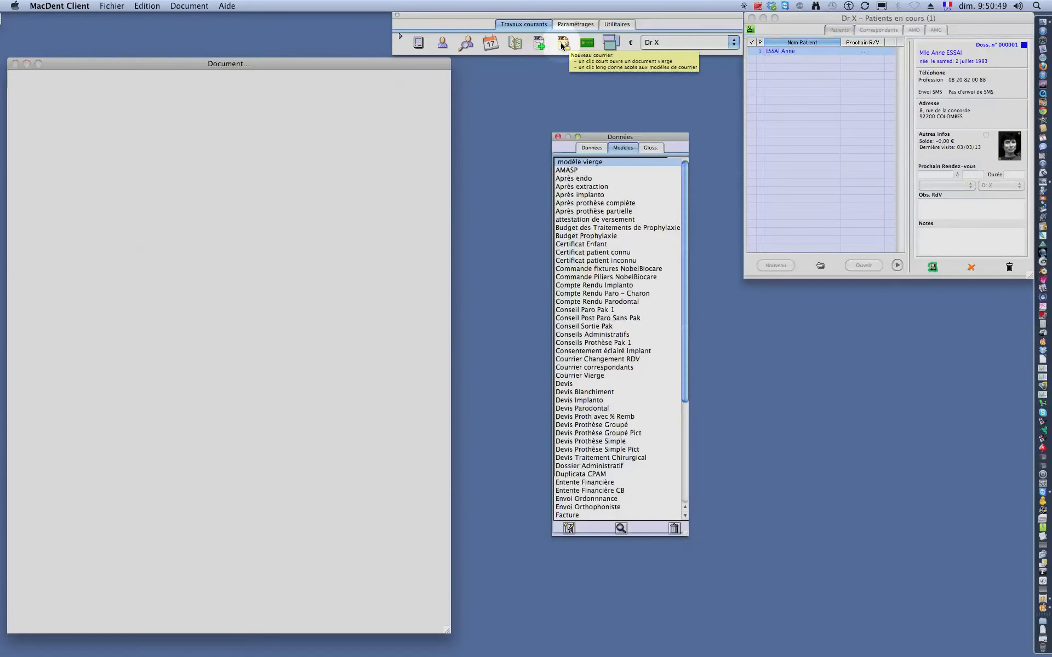
{"action": "left_click", "coordinate": [651, 149]}
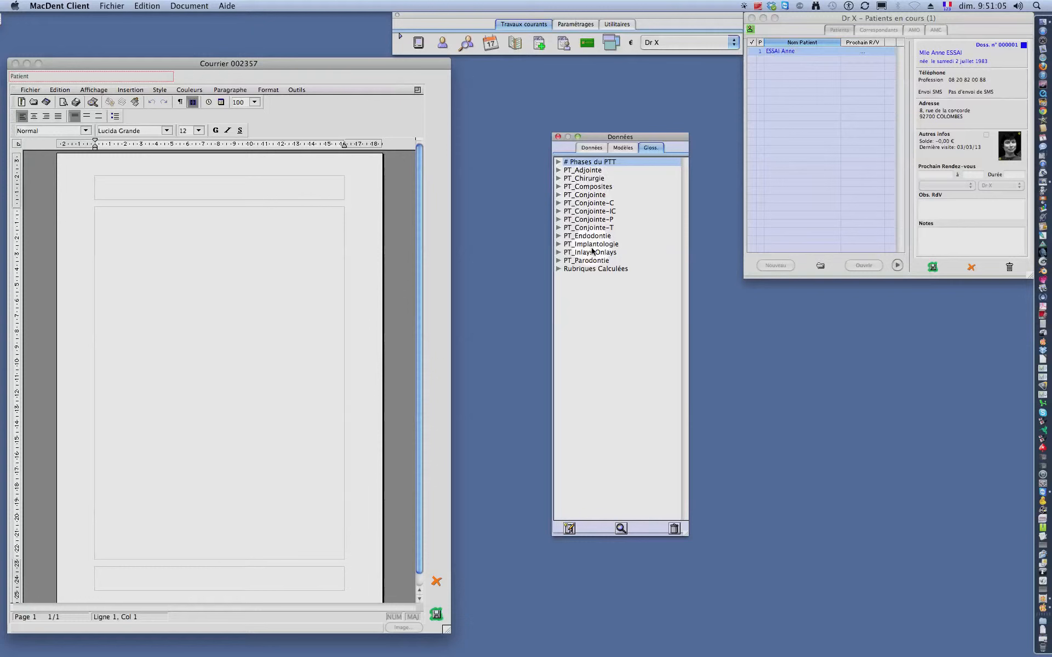
{"action": "left_click", "coordinate": [559, 244]}
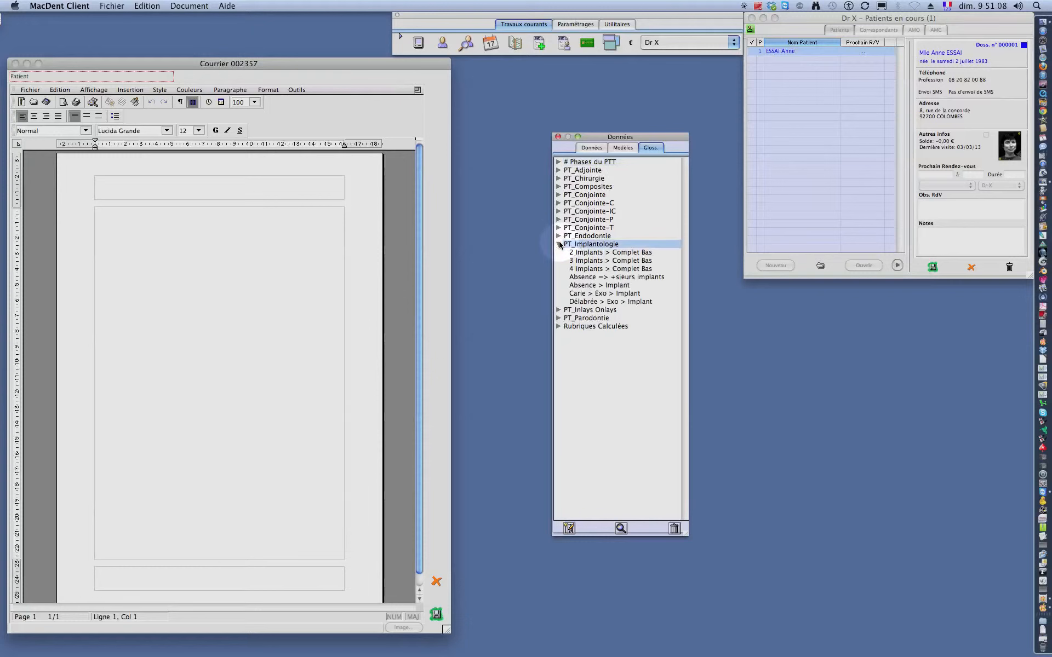
{"action": "left_click", "coordinate": [593, 277]}
{"action": "left_click_drag", "start_coordinate": [594, 277], "coordinate": [259, 306]}
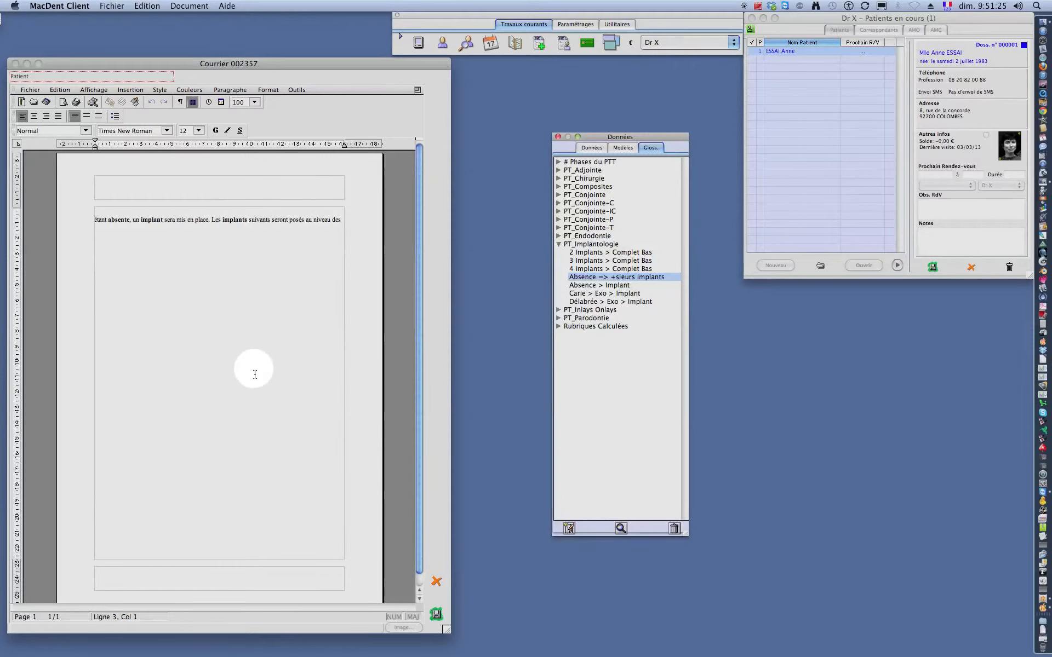
{"action": "left_click", "coordinate": [436, 581]}
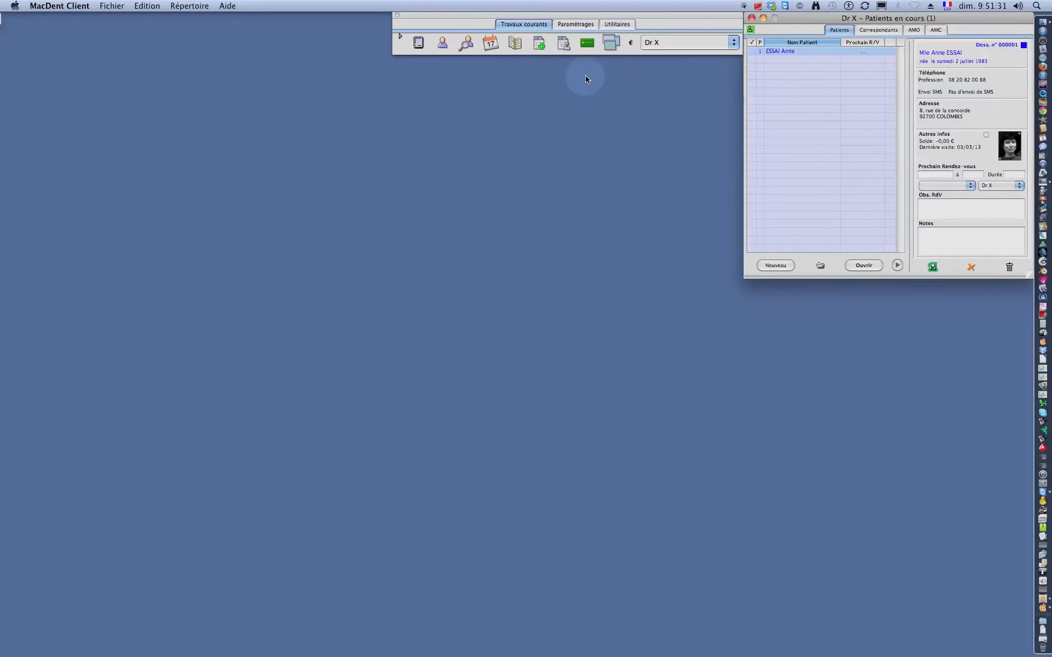
Open the listed patient's file and mark teeth 25, 24 and 15 as Dent Absente on the initial dental chart
{"action": "left_click", "coordinate": [864, 265]}
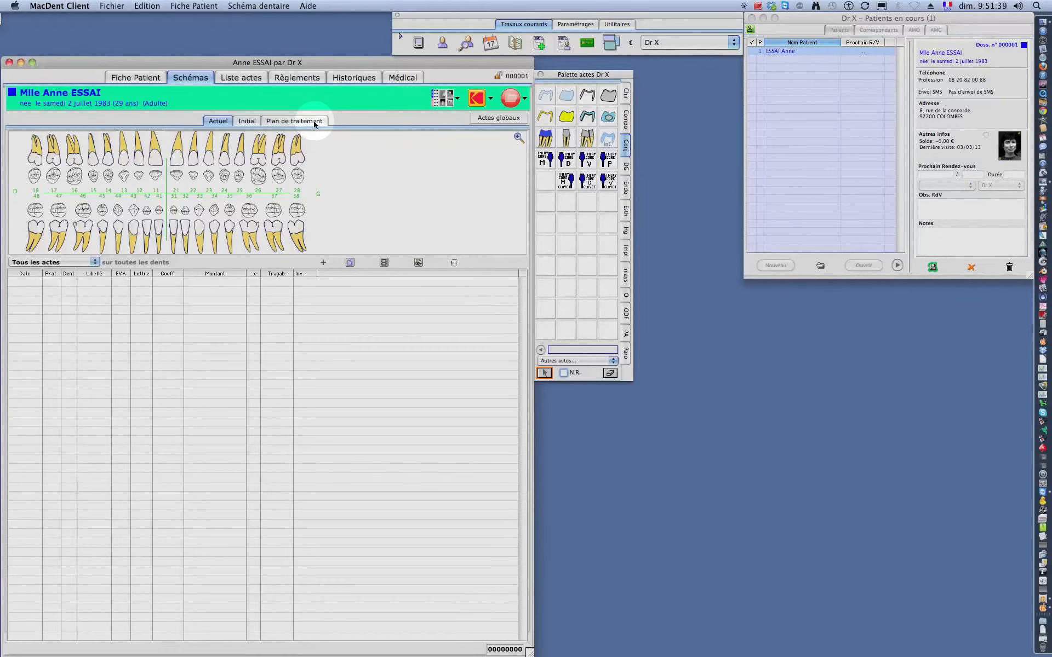
{"action": "left_click", "coordinate": [247, 122]}
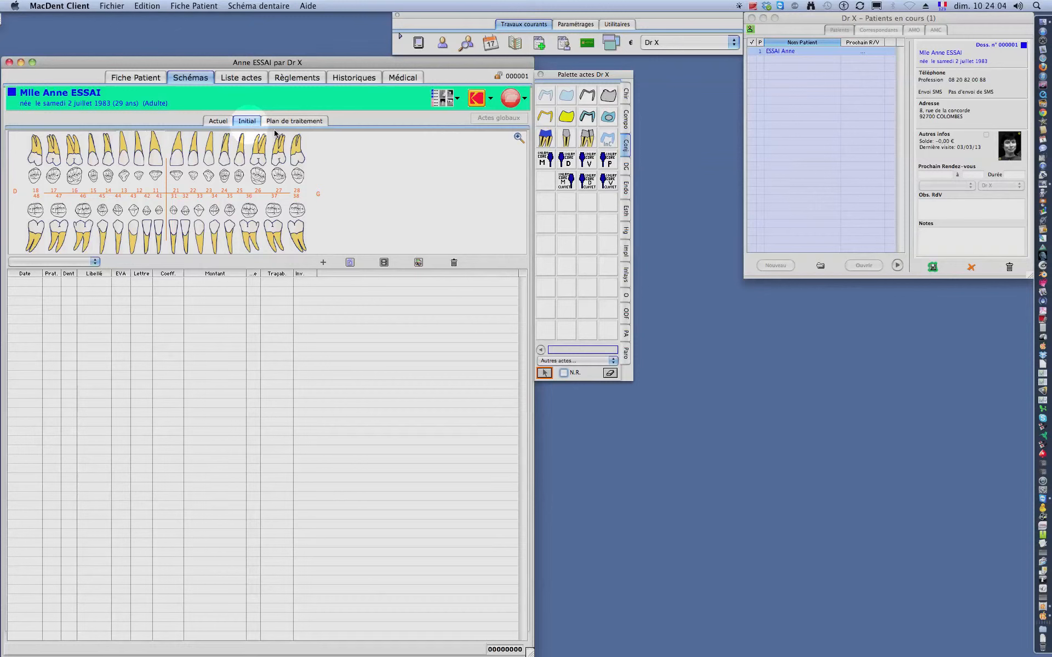
{"action": "left_click", "coordinate": [625, 167]}
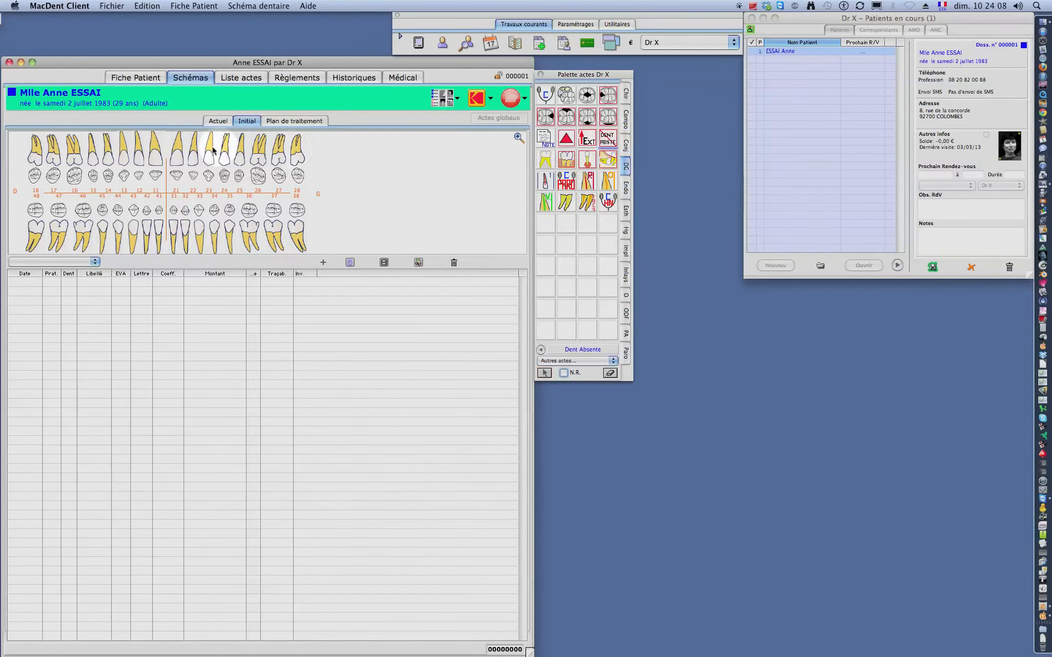
{"action": "left_click", "coordinate": [240, 151]}
{"action": "left_click", "coordinate": [225, 151]}
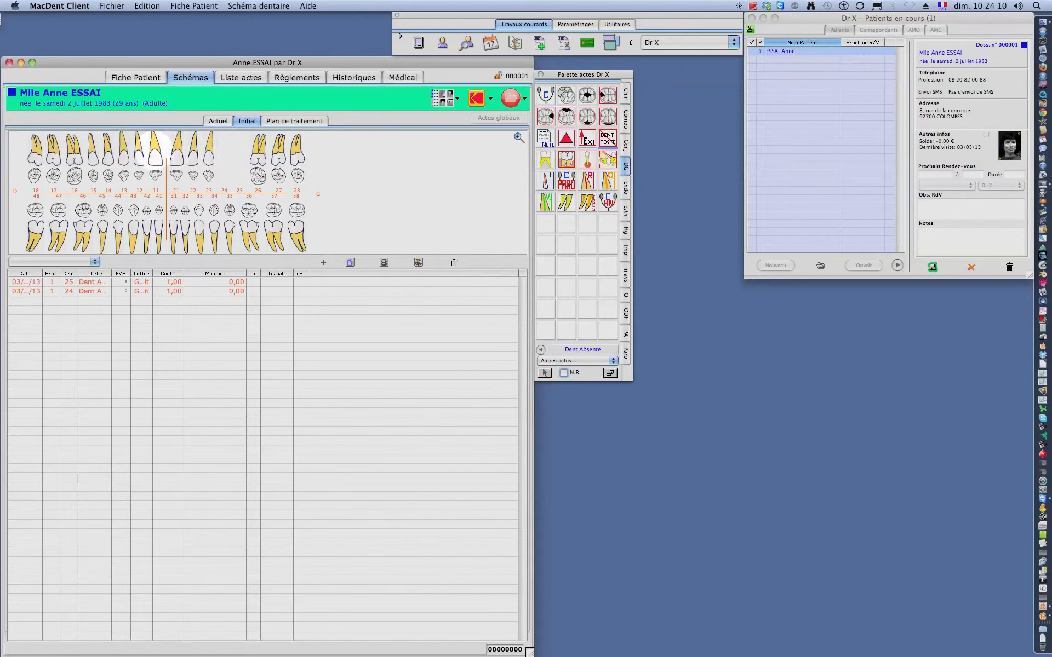
{"action": "left_click", "coordinate": [92, 150]}
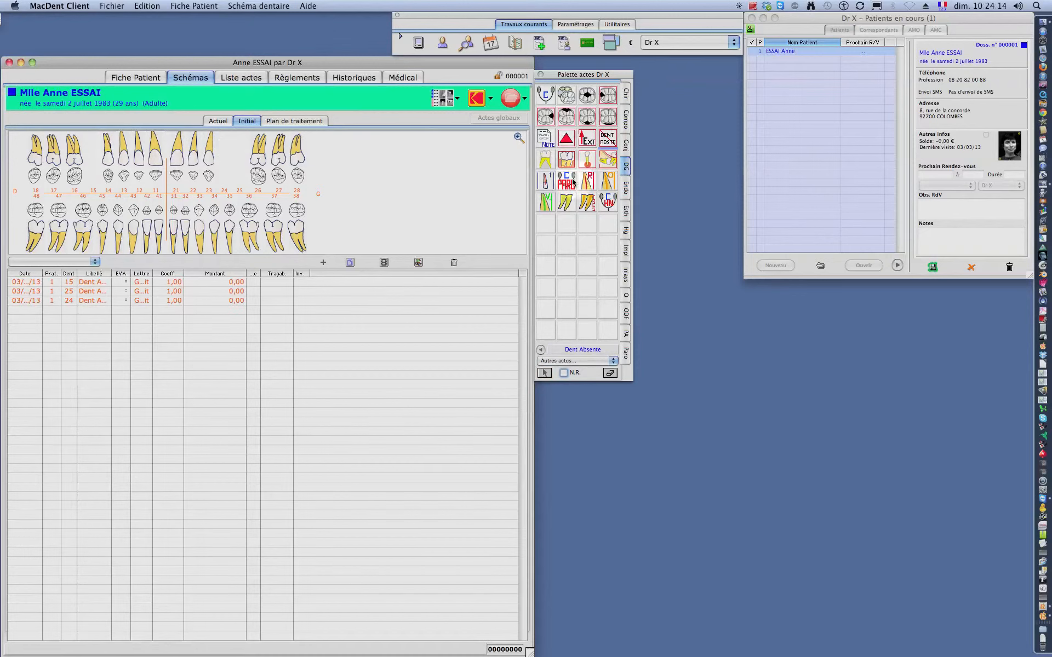
Record a Lésion Apicale on tooth 21 and a Trait Canal à reprendre on tooth 22 in the initial chart
{"action": "left_click", "coordinate": [587, 159]}
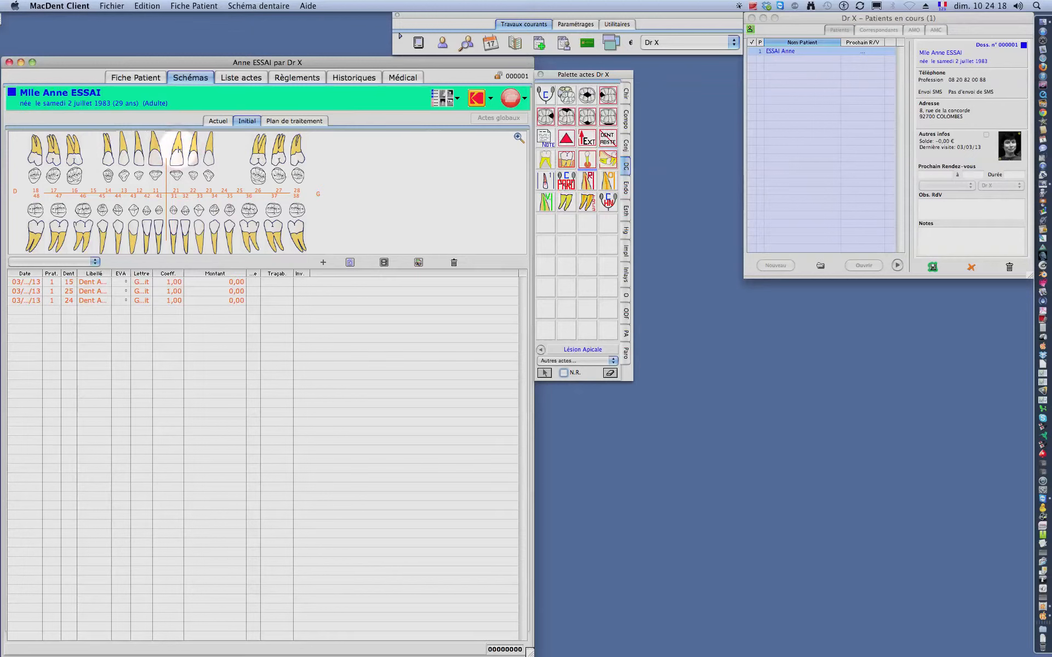
{"action": "left_click", "coordinate": [178, 149]}
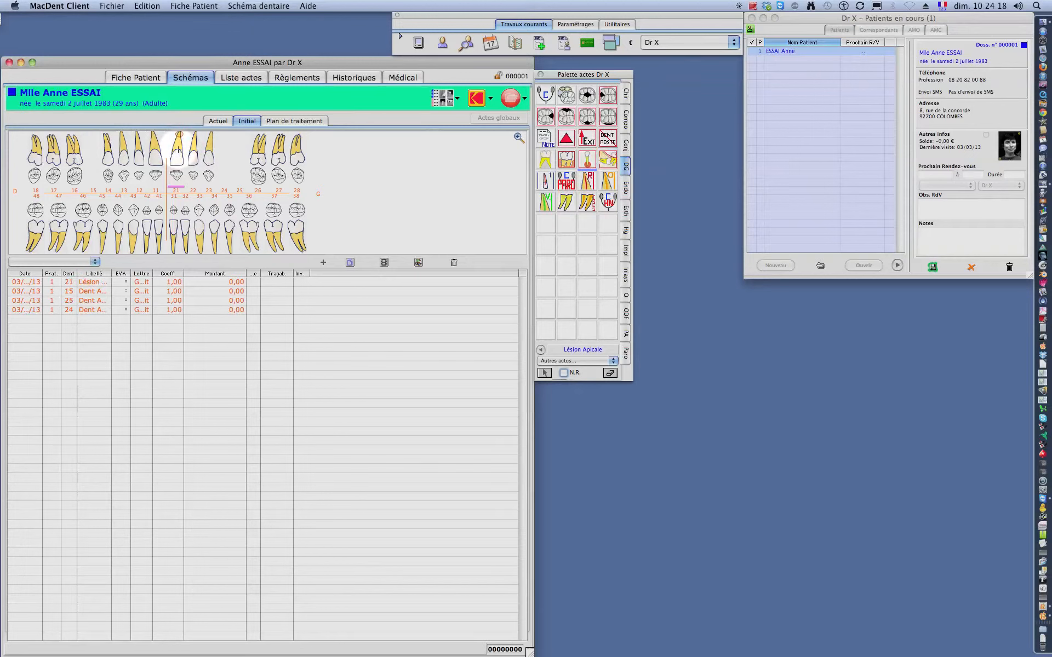
{"action": "left_click", "coordinate": [545, 203]}
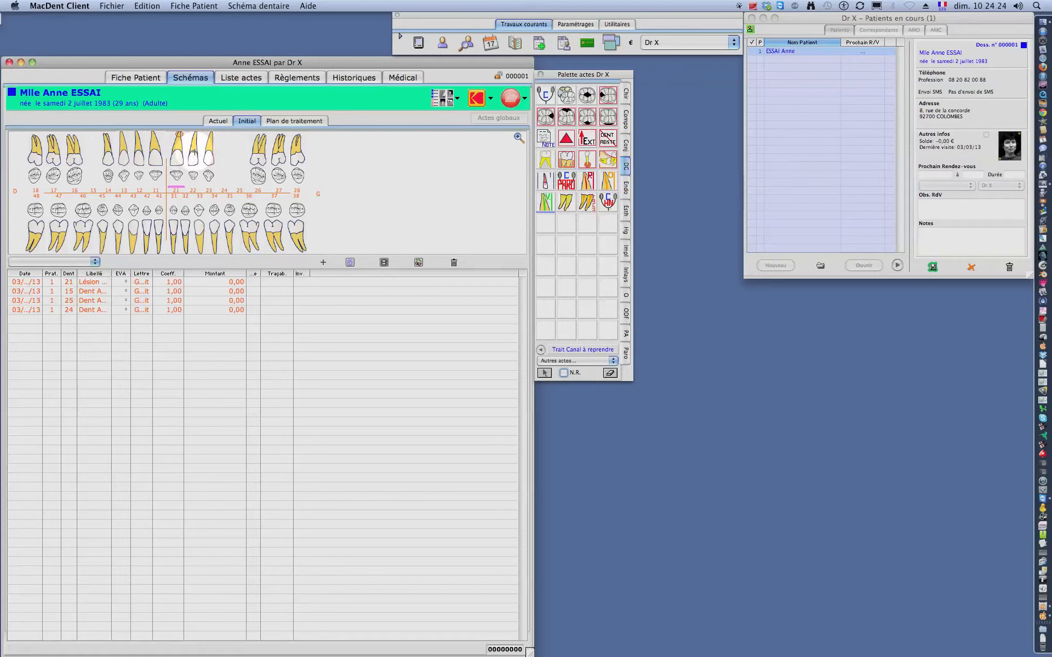
{"action": "left_click", "coordinate": [192, 154]}
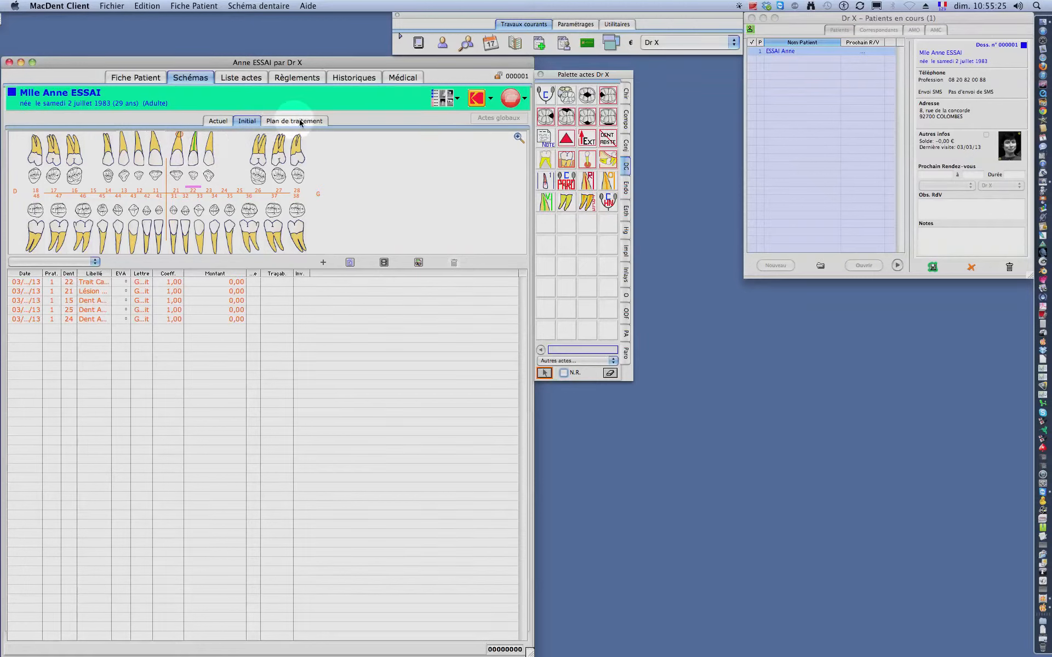
Add the surgical act Curetage Periapical HN on tooth 21 in the treatment plan
{"action": "left_click", "coordinate": [300, 122]}
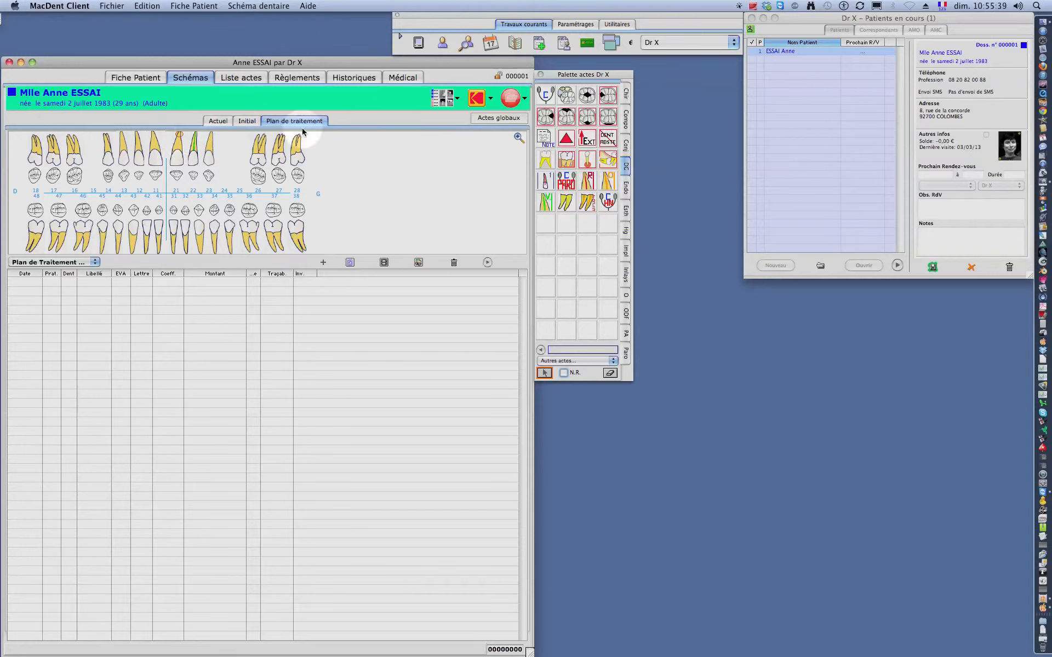
{"action": "left_click", "coordinate": [628, 96]}
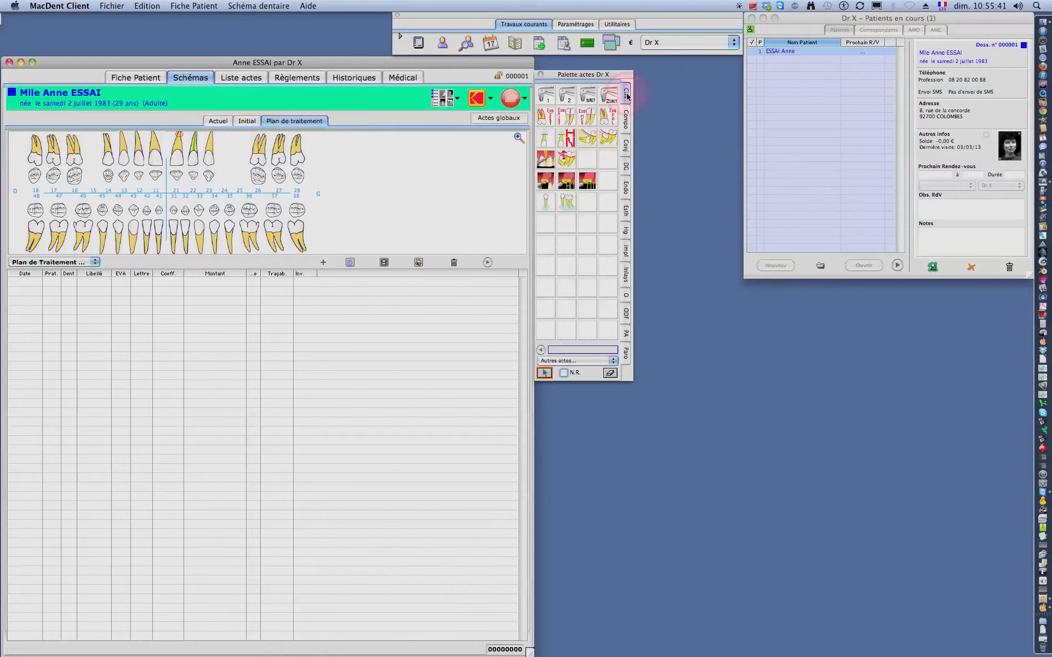
{"action": "left_click", "coordinate": [565, 141]}
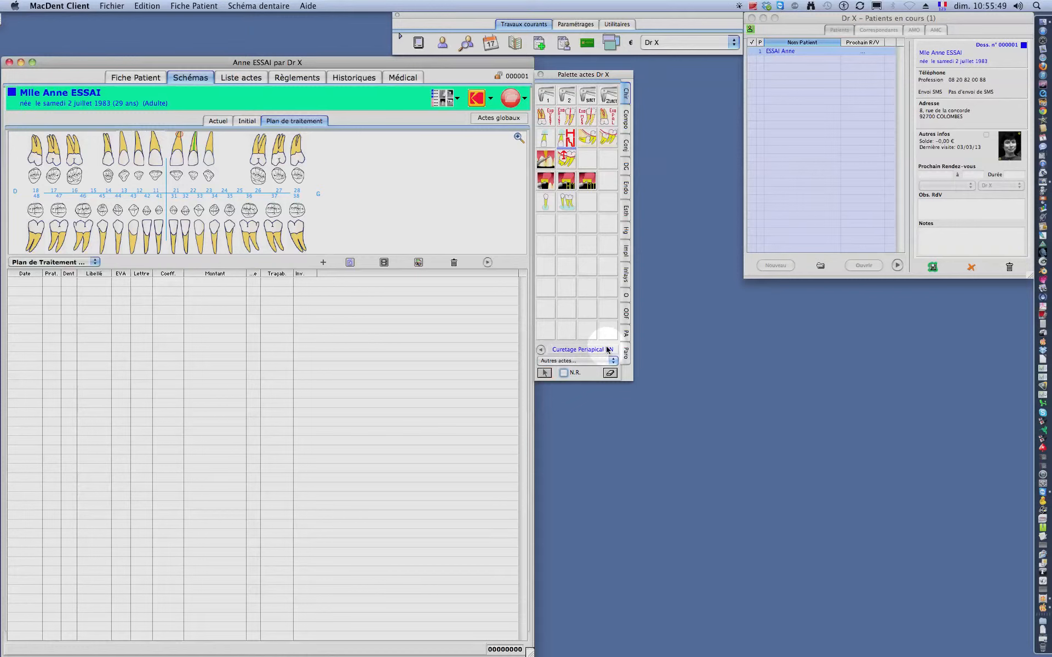
{"action": "left_click", "coordinate": [177, 155]}
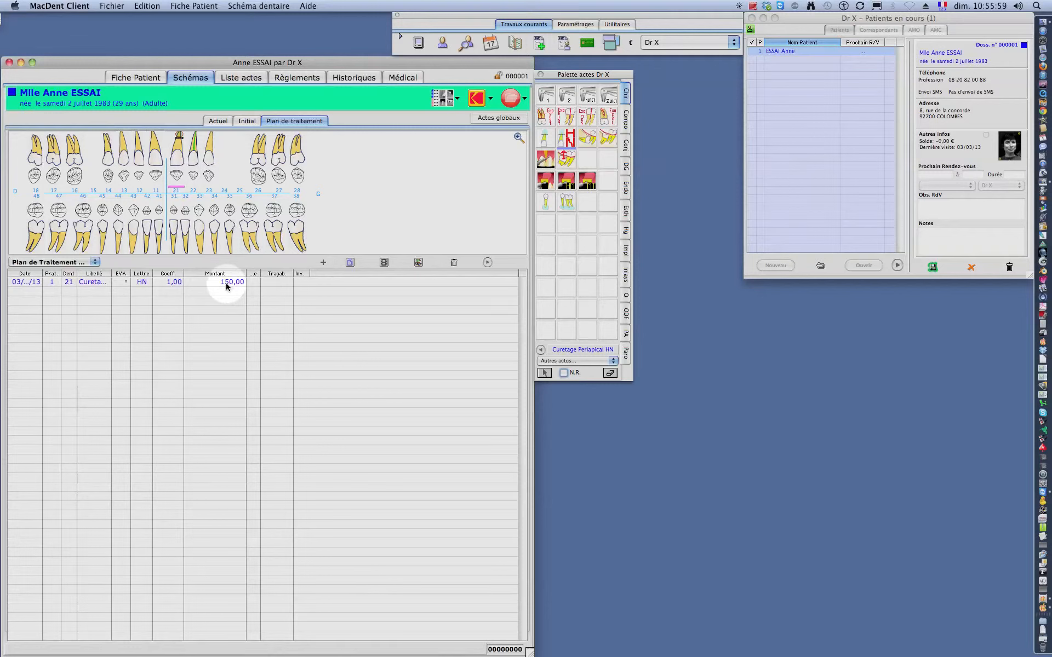
Delete the curettage act on tooth 21 from the treatment plan
{"action": "left_click", "coordinate": [228, 285]}
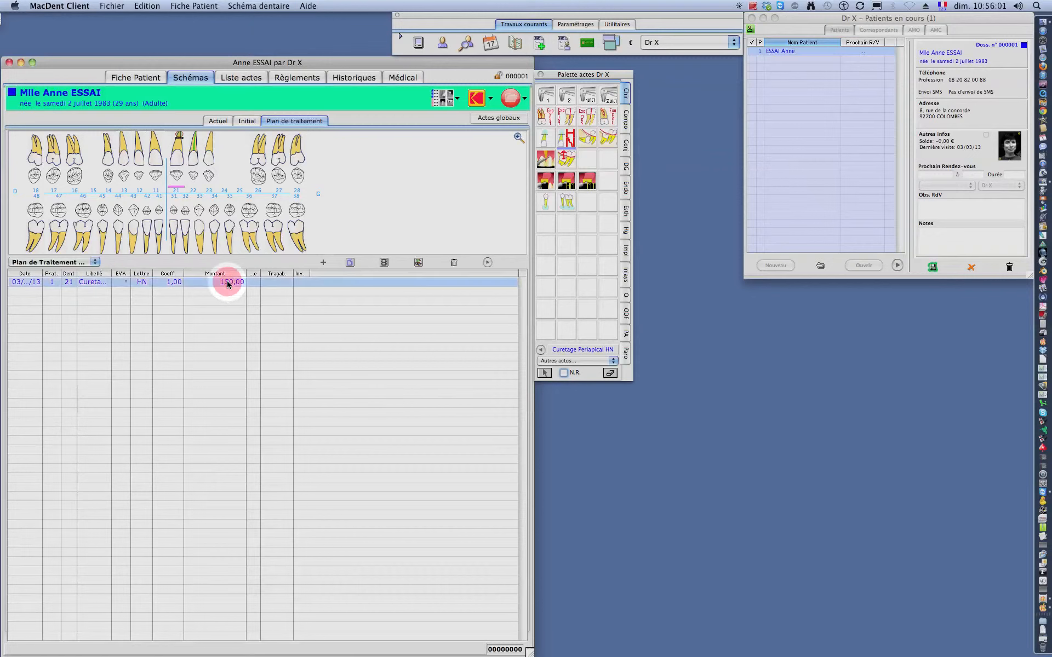
{"action": "left_click", "coordinate": [454, 263]}
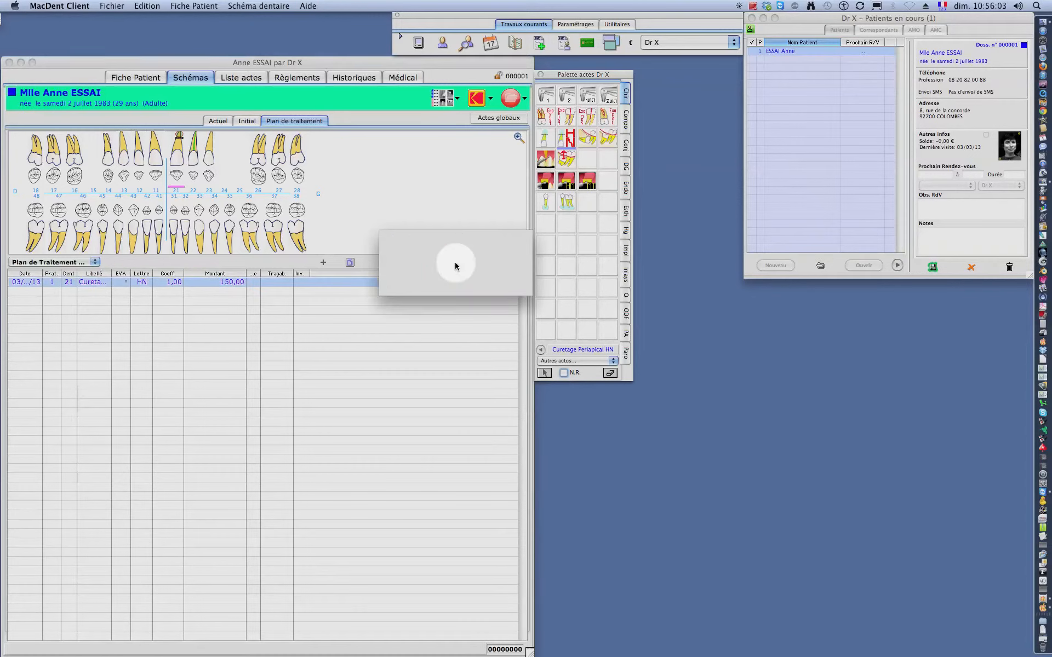
{"action": "left_click", "coordinate": [412, 285]}
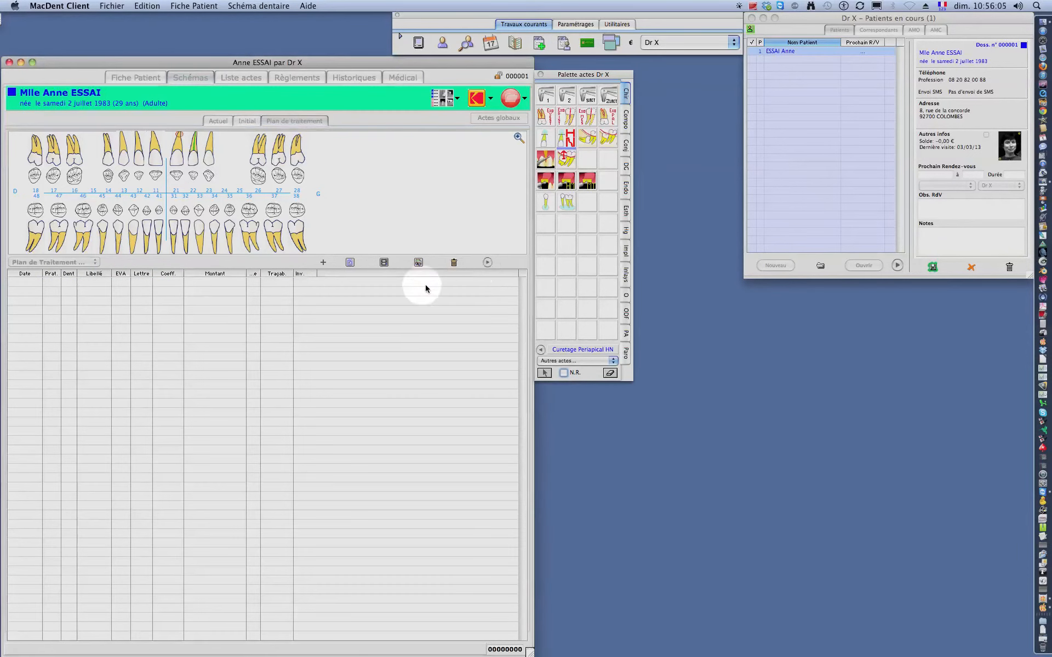
Switch the treatment plan to its written text view and add Curetage Periapical HN on tooth 21 with the phrase "kyste apical > curetage"
{"action": "left_click", "coordinate": [487, 263]}
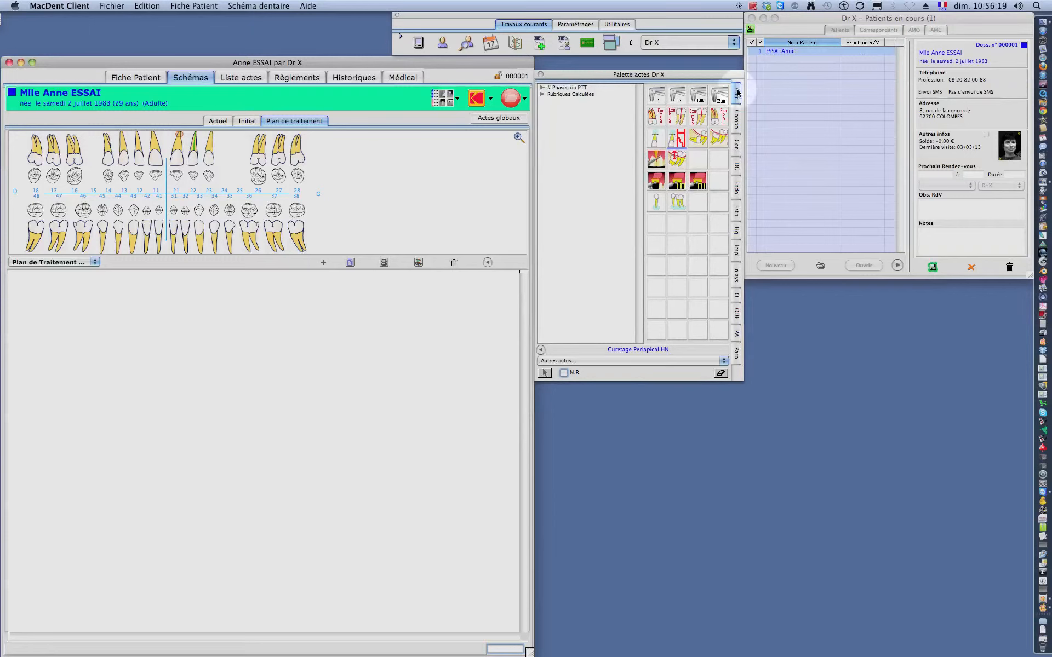
{"action": "left_click", "coordinate": [675, 142]}
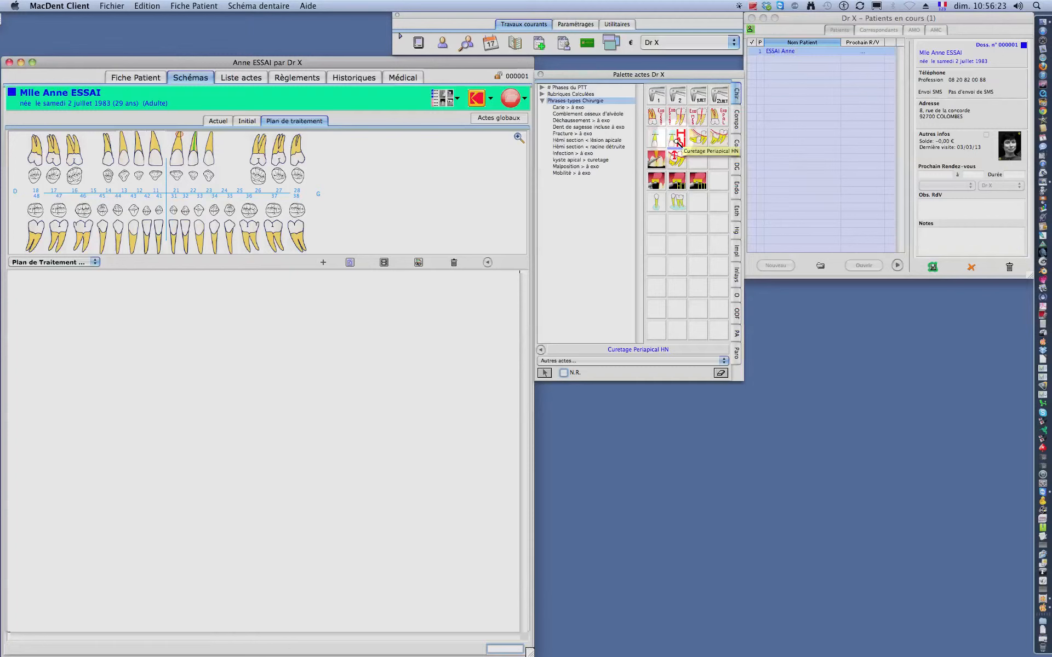
{"action": "left_click", "coordinate": [574, 160]}
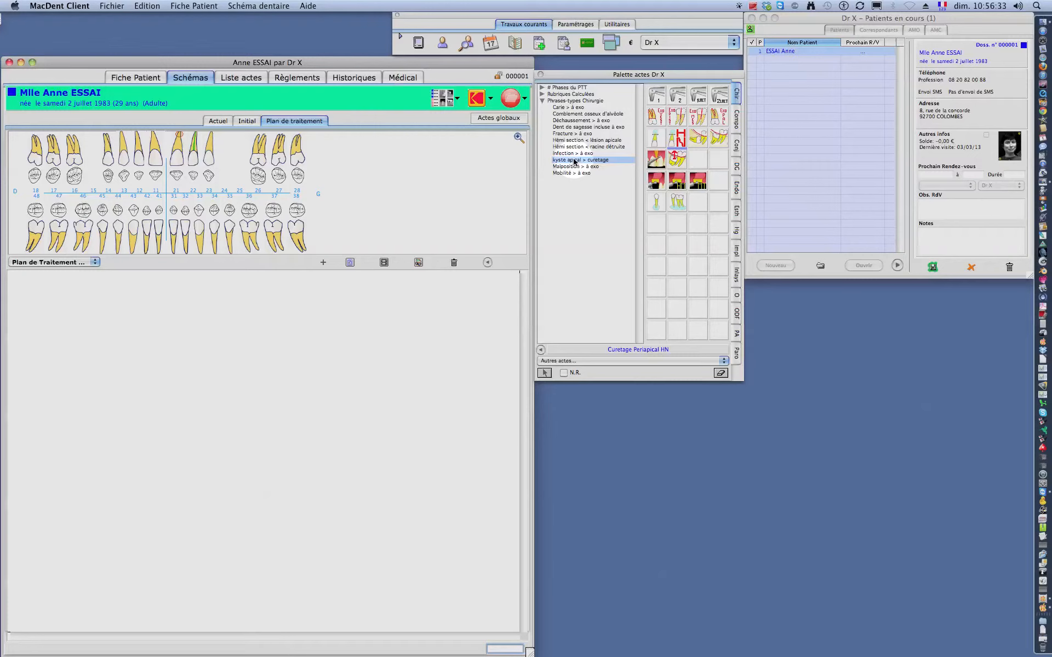
{"action": "left_click", "coordinate": [177, 150]}
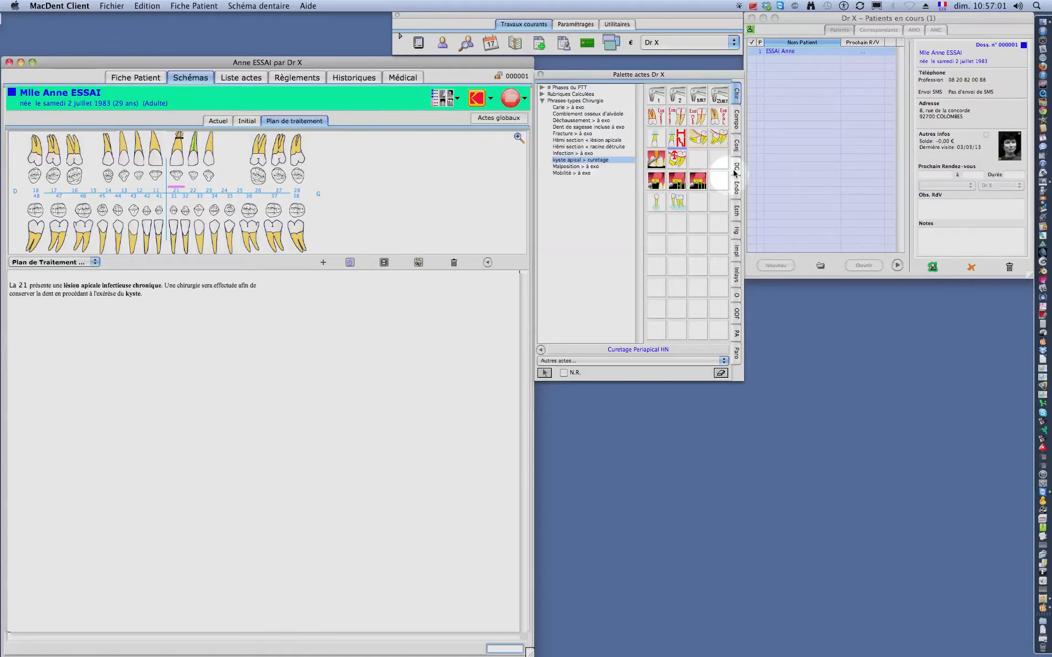
Add Inlay Core NiCr on tooth 21 with the phrase "dent courte => IC" and end its text with a period
{"action": "left_click", "coordinate": [737, 147]}
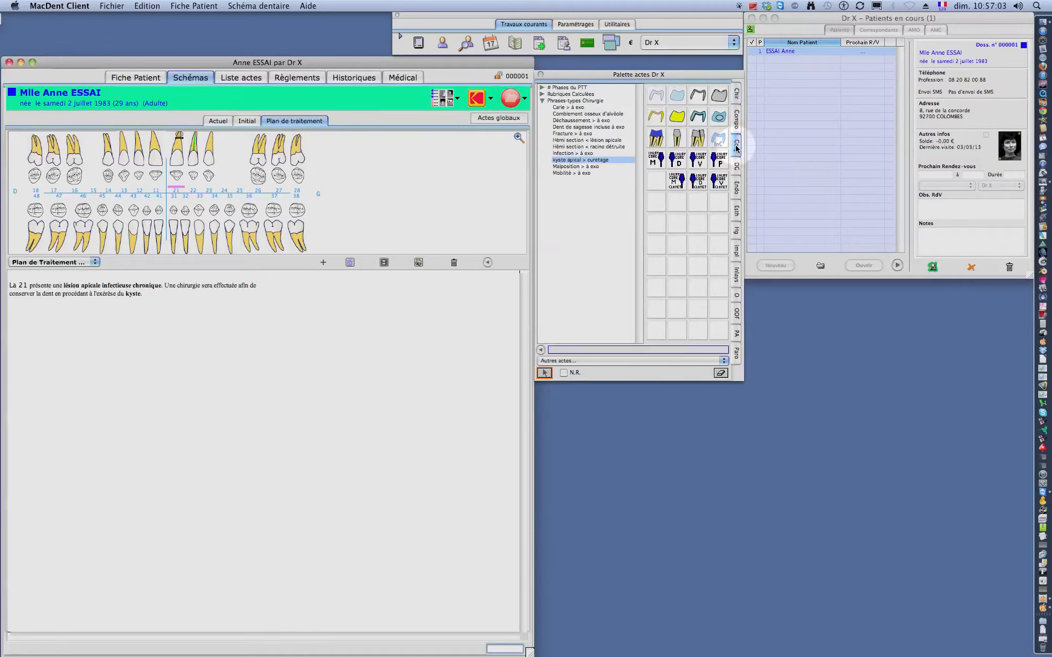
{"action": "left_click", "coordinate": [678, 138]}
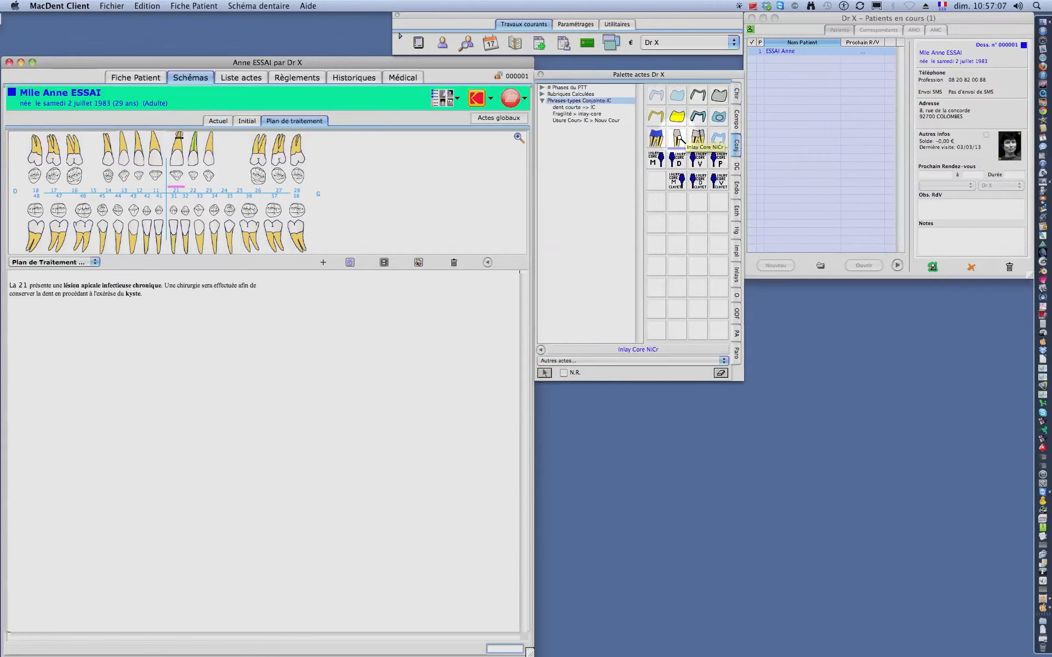
{"action": "left_click", "coordinate": [579, 108]}
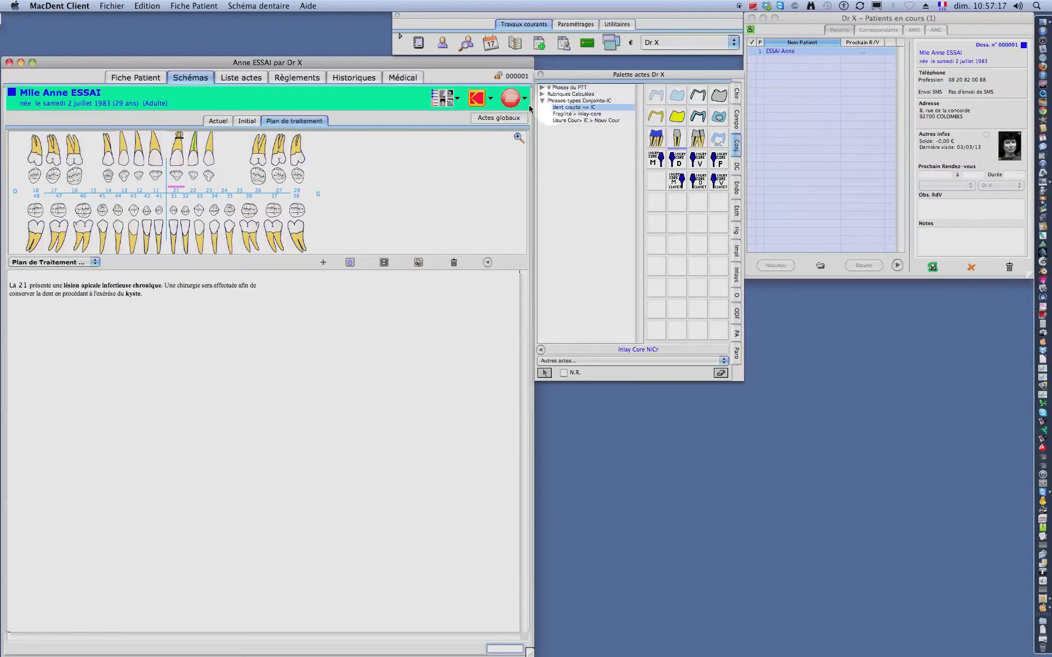
{"action": "left_click", "coordinate": [177, 157]}
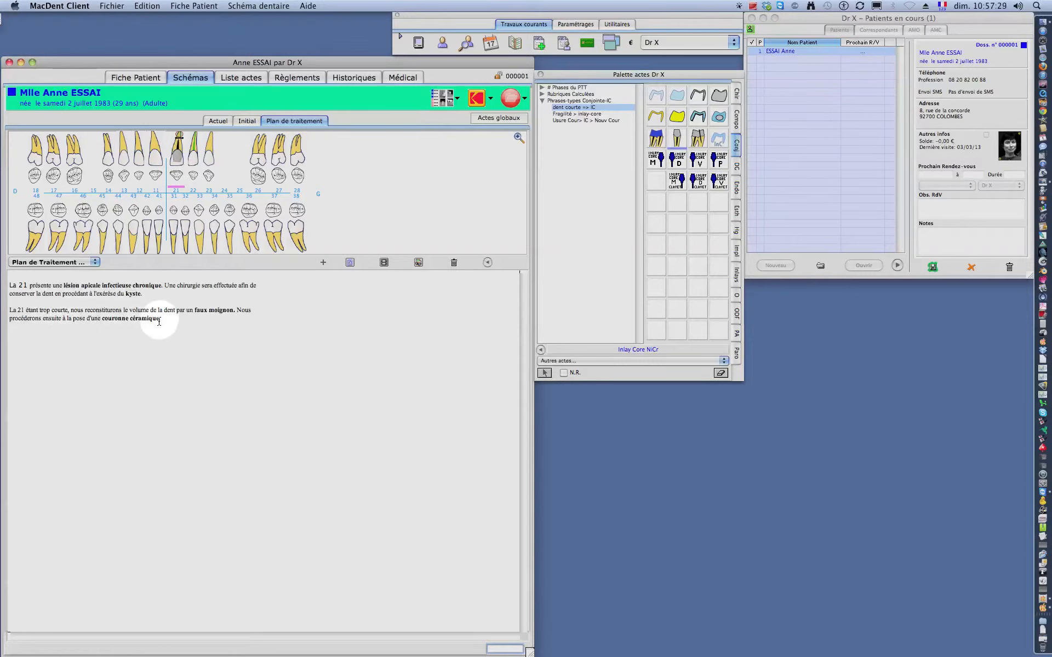
{"action": "type", "text": "."}
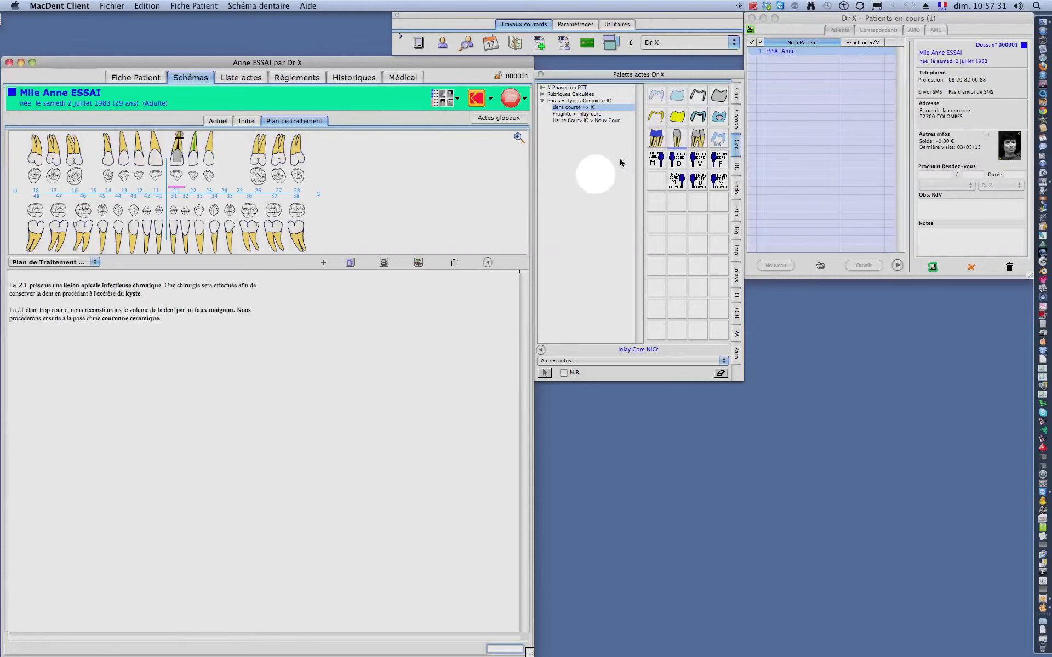
Add the Cour CCM NP crown on tooth 21 without a standard phrase and remove the extra blank line above its text
{"action": "left_click", "coordinate": [698, 117]}
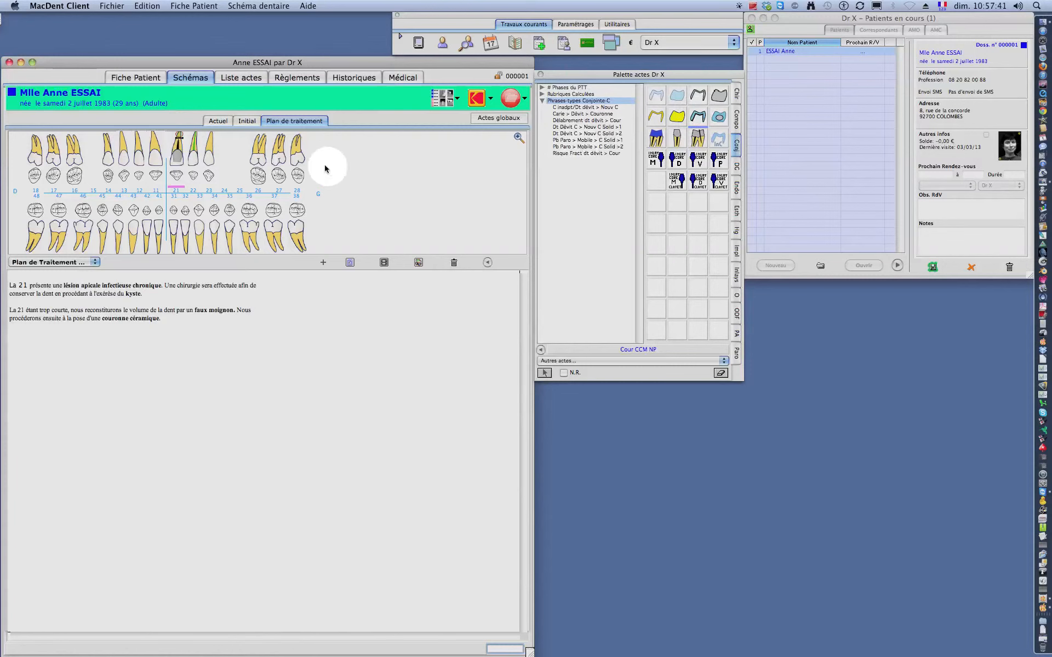
{"action": "left_click", "coordinate": [180, 159]}
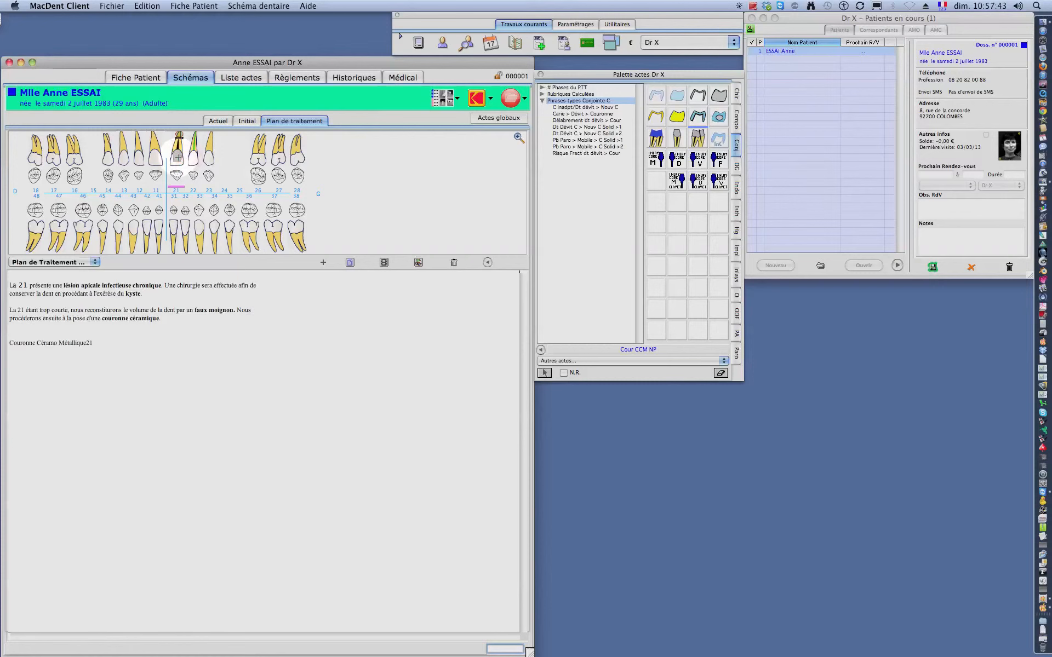
{"action": "left_click", "coordinate": [9, 344]}
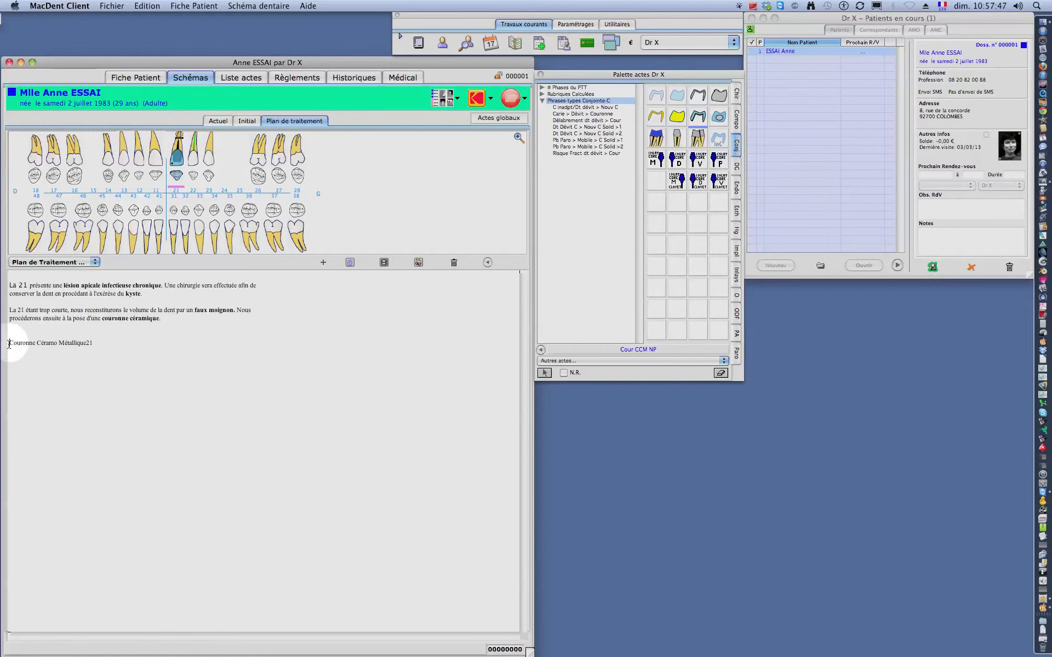
{"action": "key", "text": "BackSpace"}
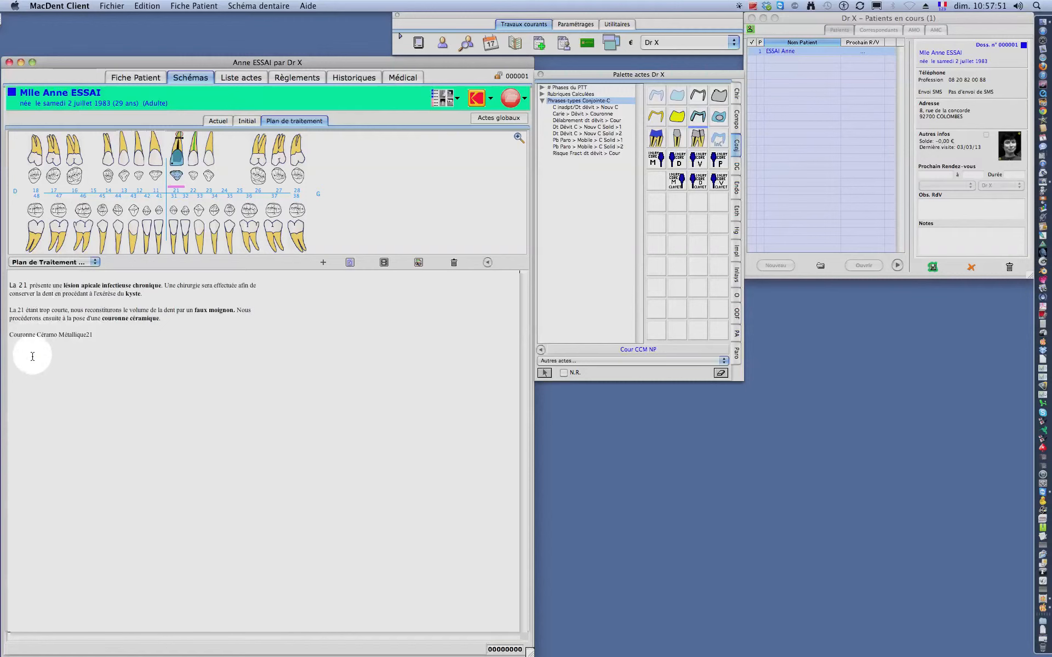
{"action": "left_click", "coordinate": [102, 338]}
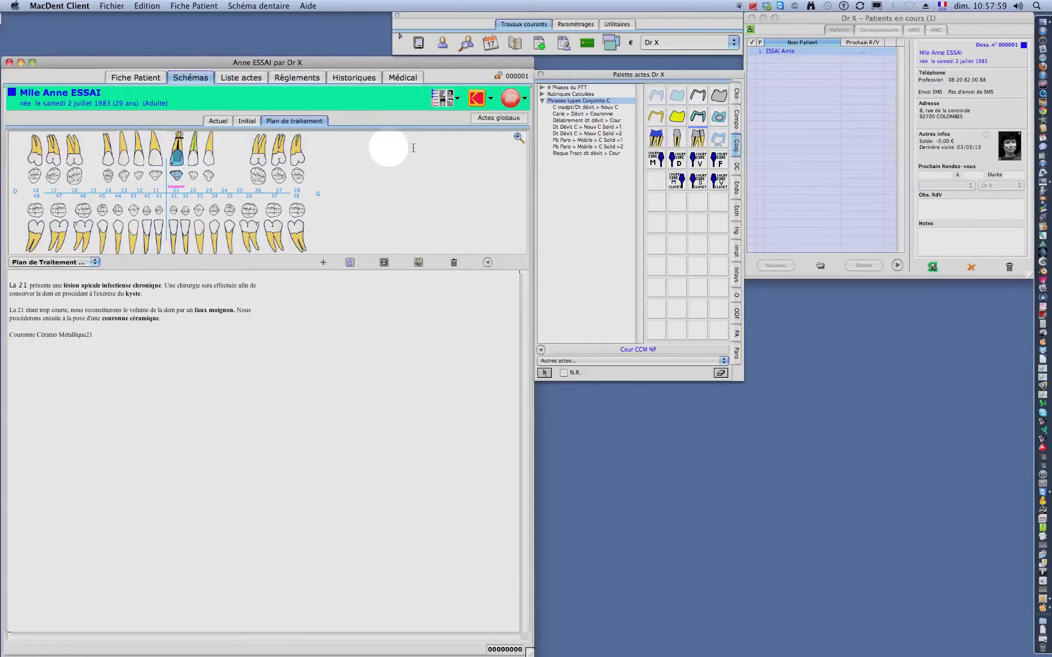
Add Obtur Canal Inc Canin HN on tooth 22 with the phrase "Reprise ttmt canal > couronne" and insert a blank line above its paragraph
{"action": "left_click", "coordinate": [736, 164]}
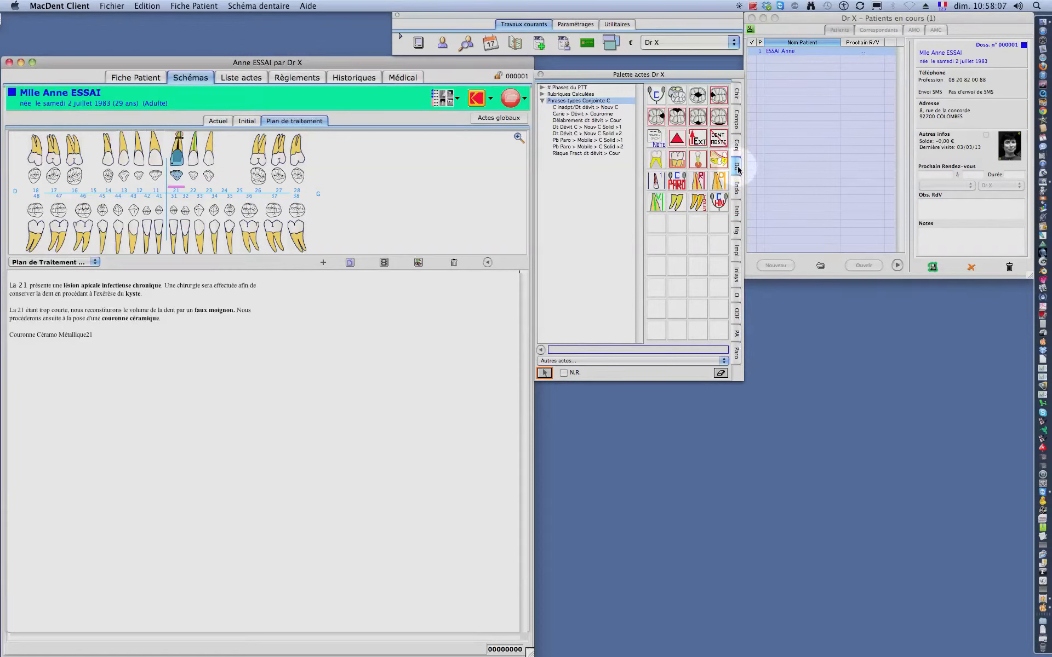
{"action": "left_click", "coordinate": [736, 188]}
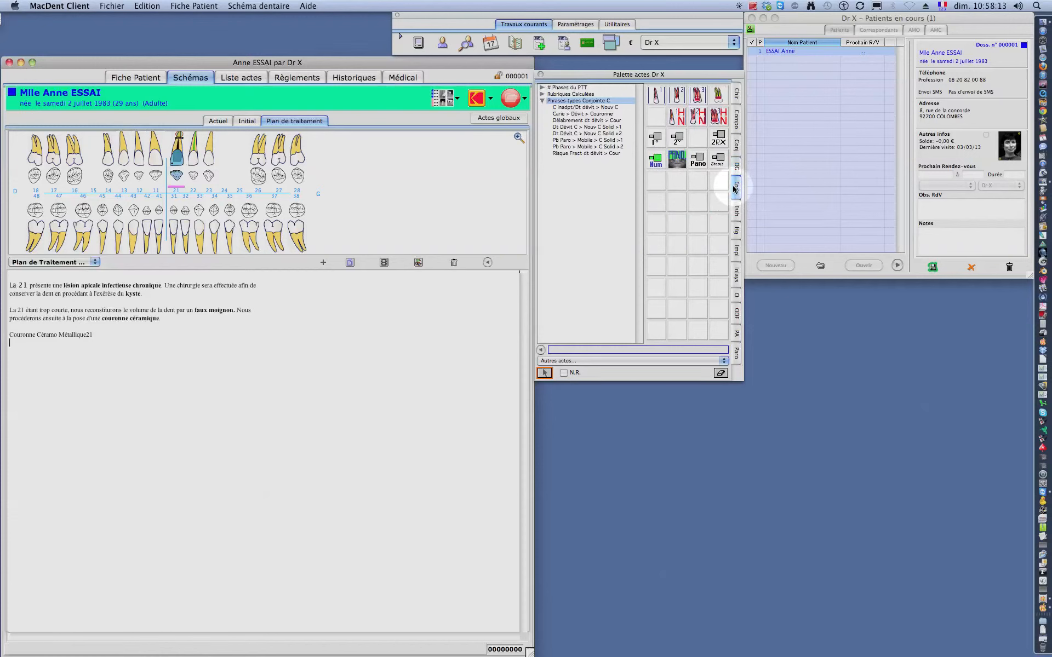
{"action": "left_click", "coordinate": [678, 117]}
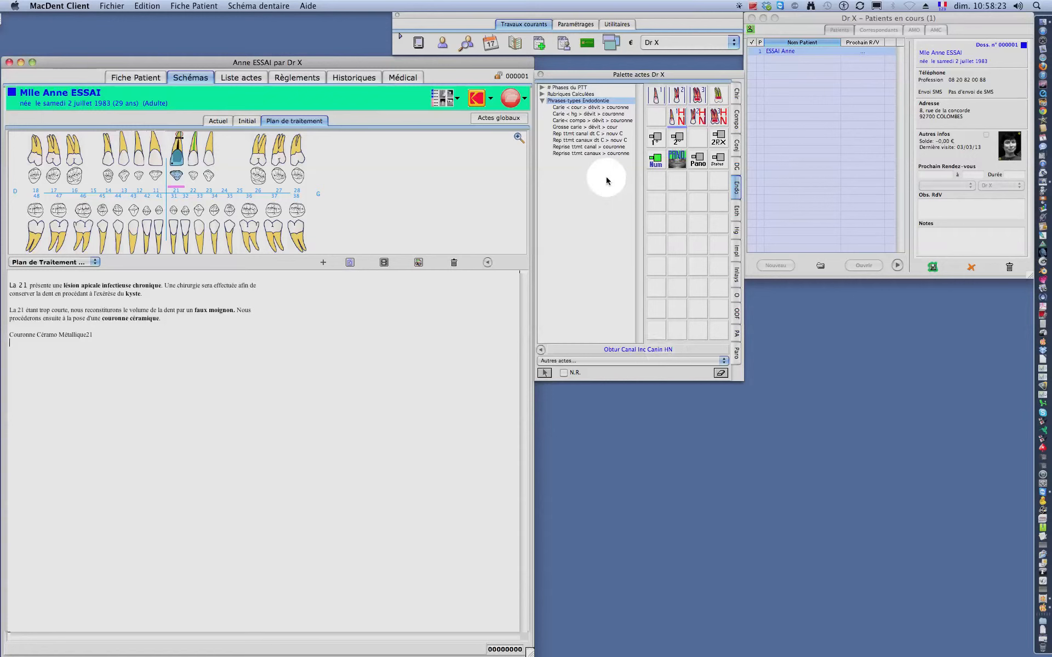
{"action": "left_click", "coordinate": [581, 154]}
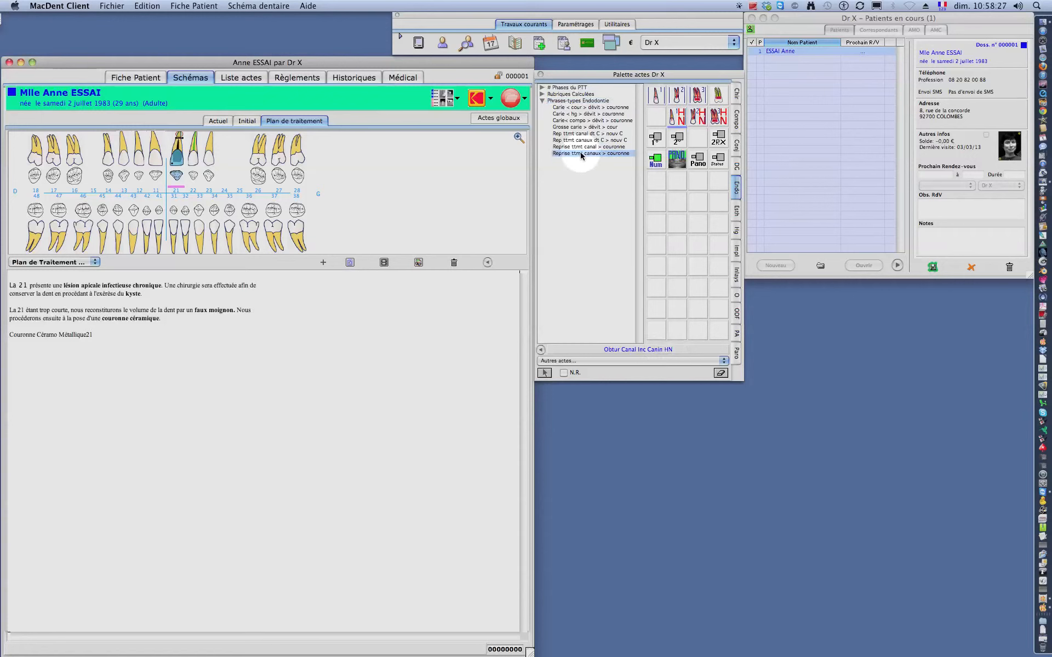
{"action": "left_click", "coordinate": [568, 147]}
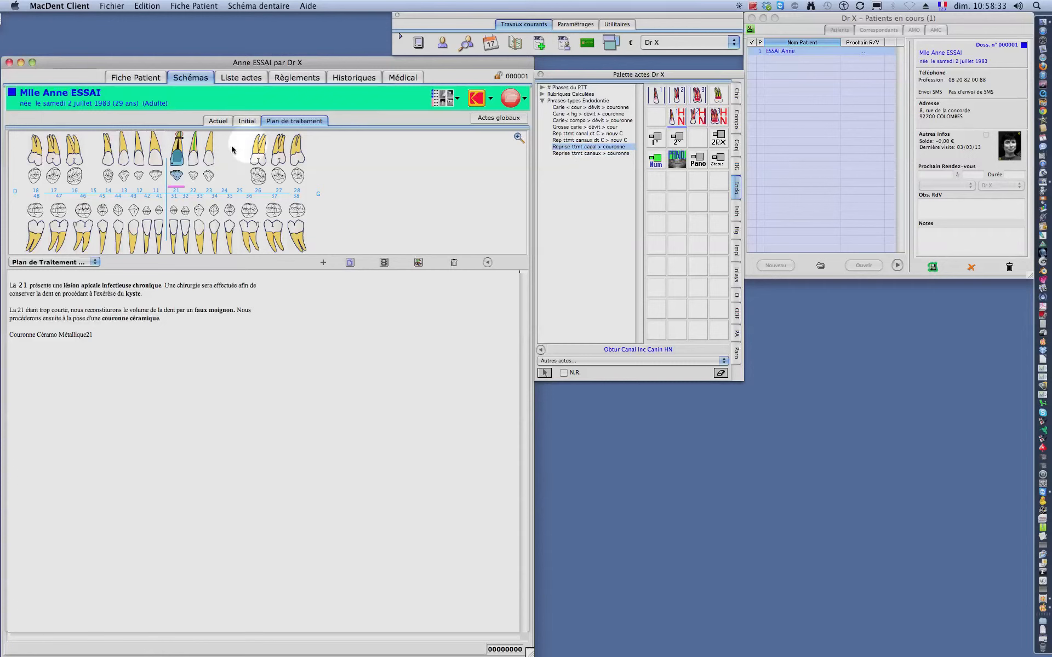
{"action": "left_click", "coordinate": [193, 155]}
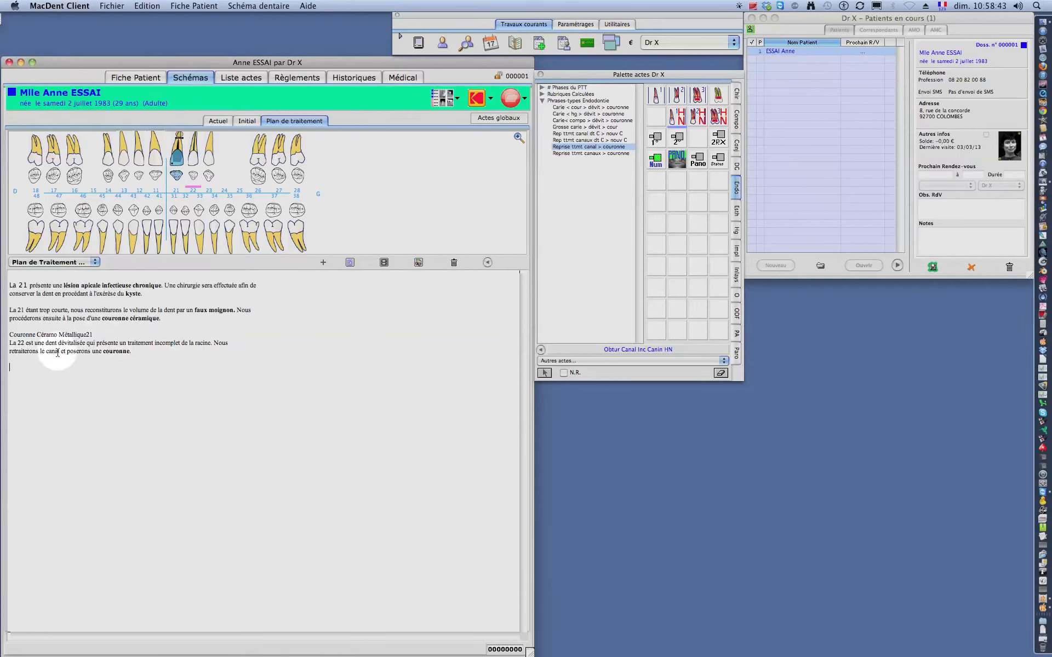
{"action": "left_click", "coordinate": [9, 344]}
{"action": "key", "text": "Return"}
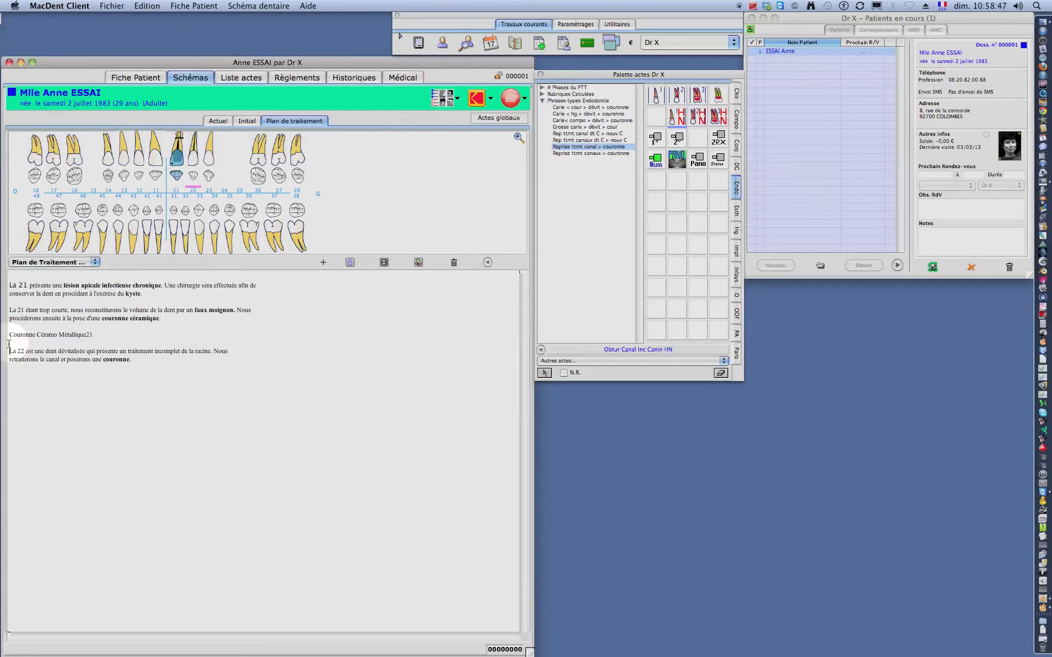
Add the Cour CCM NP crown on tooth 22 as a separate line below the root canal retreatment paragraph
{"action": "left_click", "coordinate": [131, 358]}
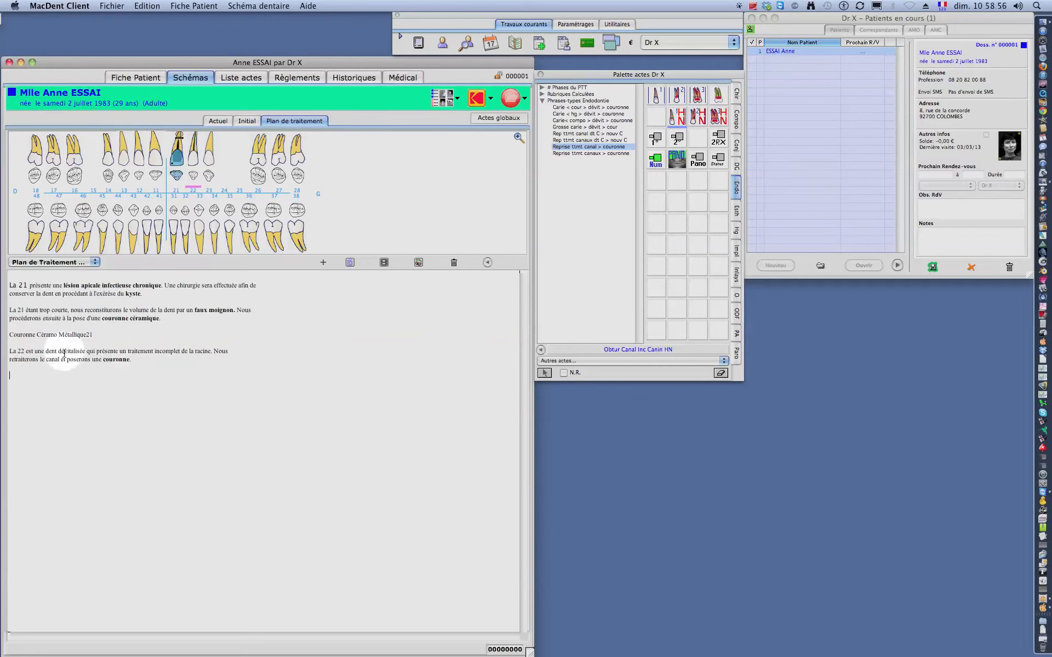
{"action": "key", "text": "Return"}
{"action": "key", "text": "Return"}
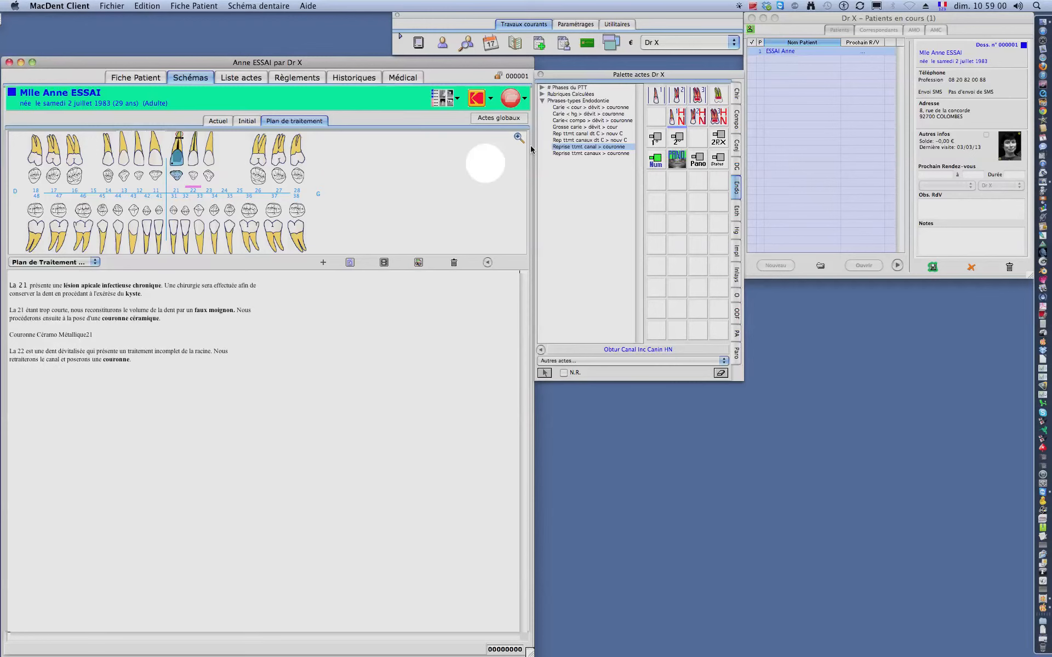
{"action": "left_click", "coordinate": [736, 145]}
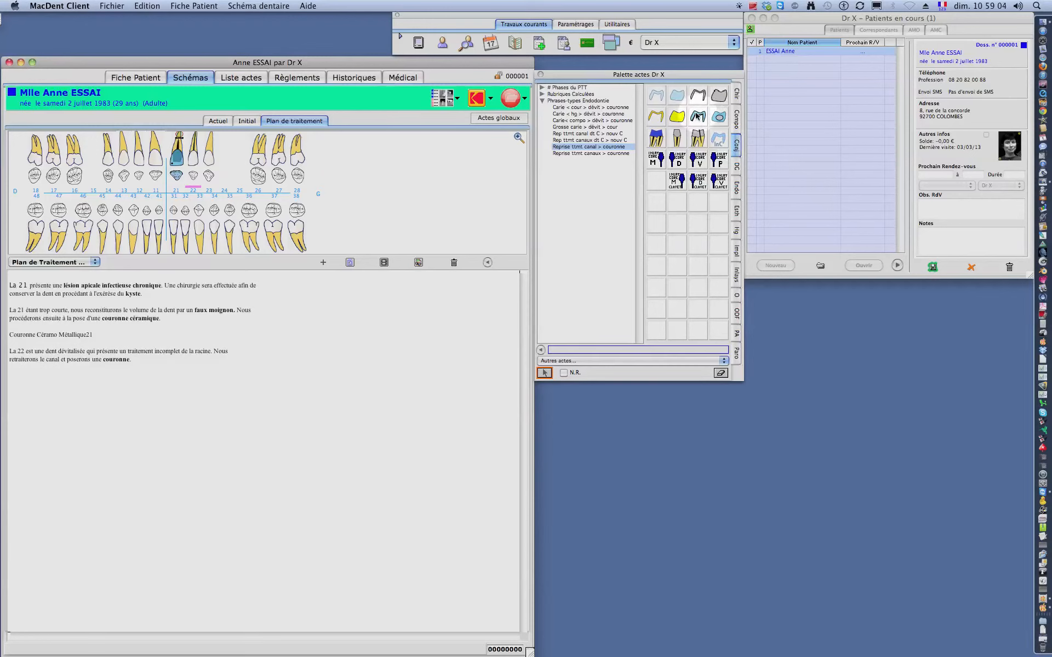
{"action": "left_click", "coordinate": [194, 158]}
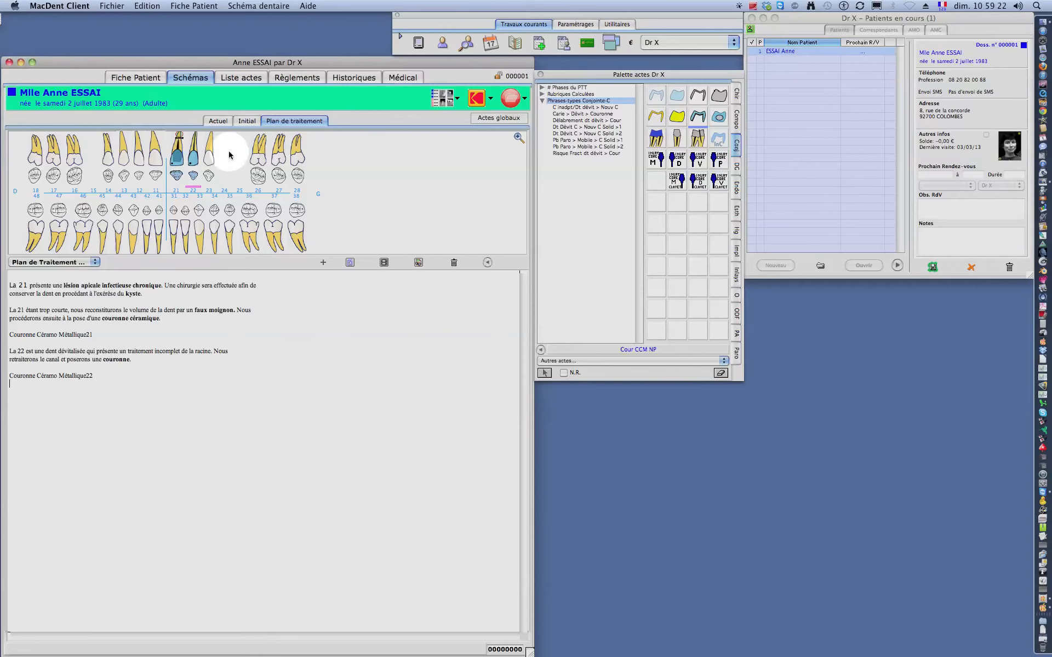
Add Implant ITT_2 on teeth 24, 25 and 15 with the phrase "Absence => +sieurs implants" and insert a blank line above its paragraph
{"action": "left_click", "coordinate": [736, 252]}
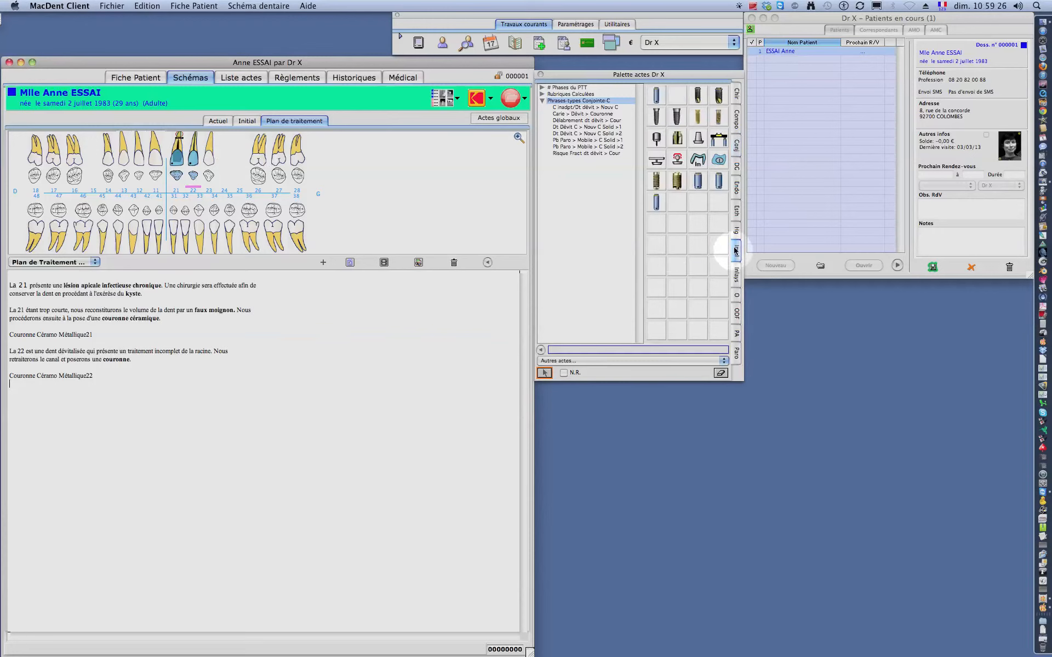
{"action": "left_click", "coordinate": [719, 117]}
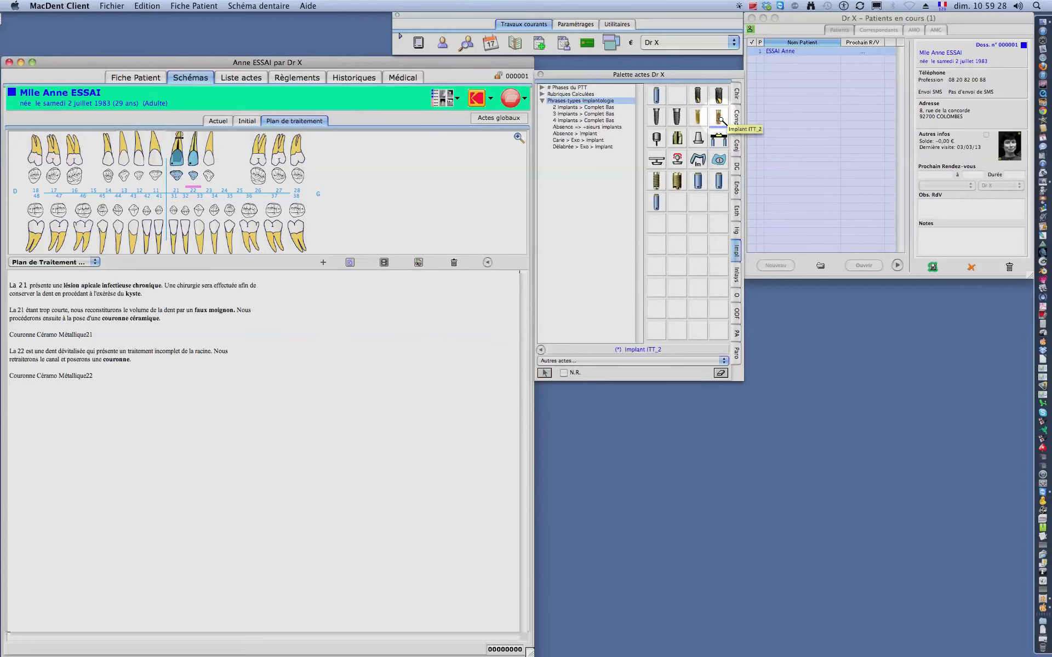
{"action": "left_click", "coordinate": [574, 128]}
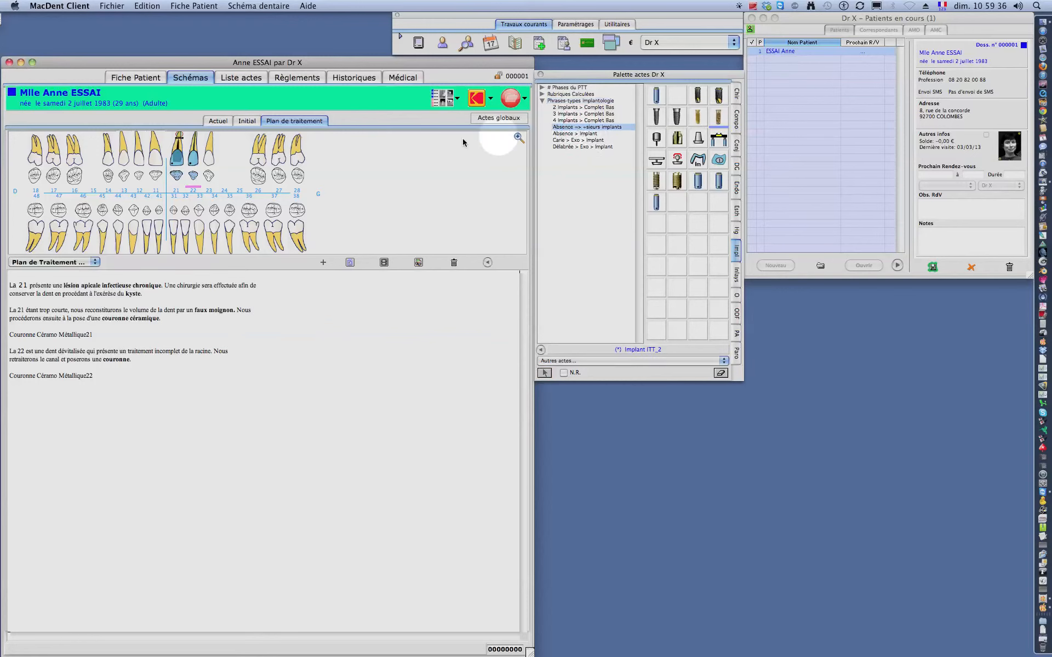
{"action": "left_click", "coordinate": [224, 154]}
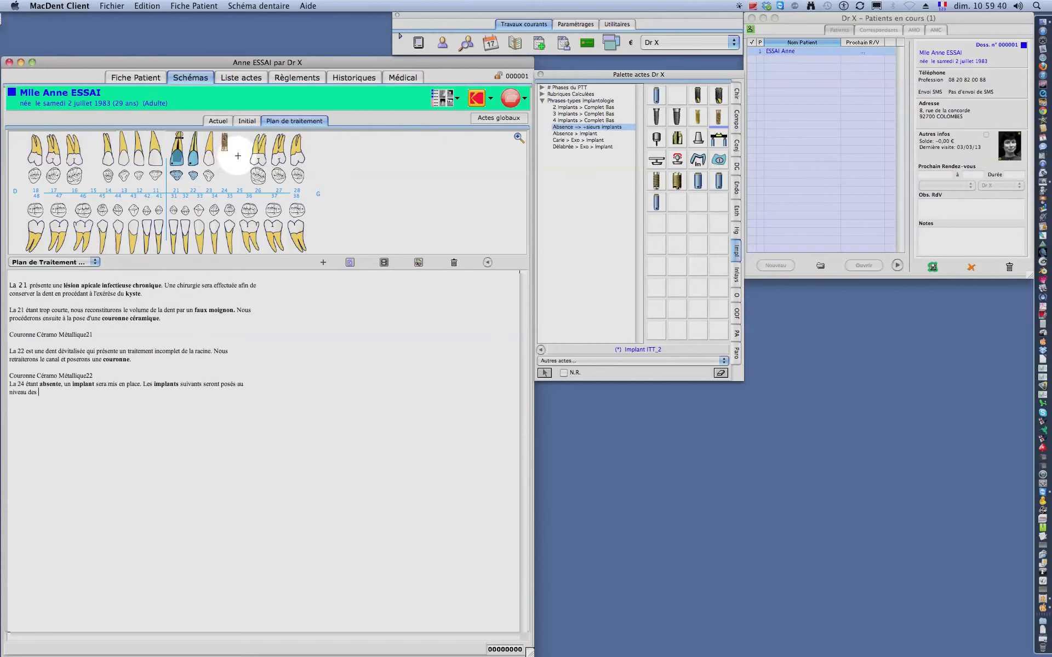
{"action": "left_click", "coordinate": [241, 151]}
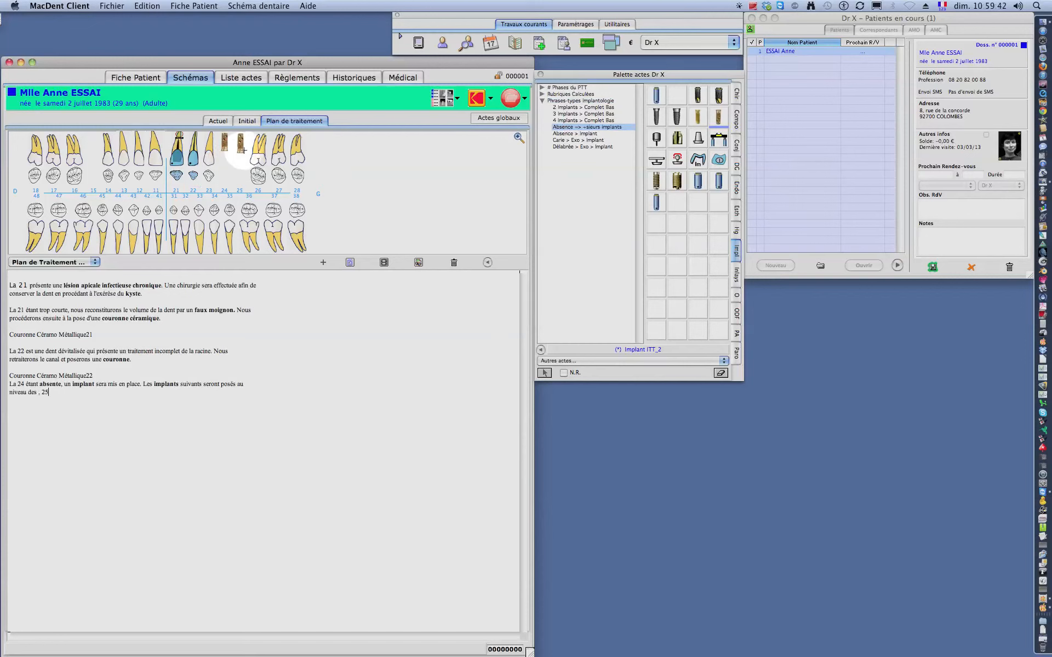
{"action": "left_click", "coordinate": [90, 156]}
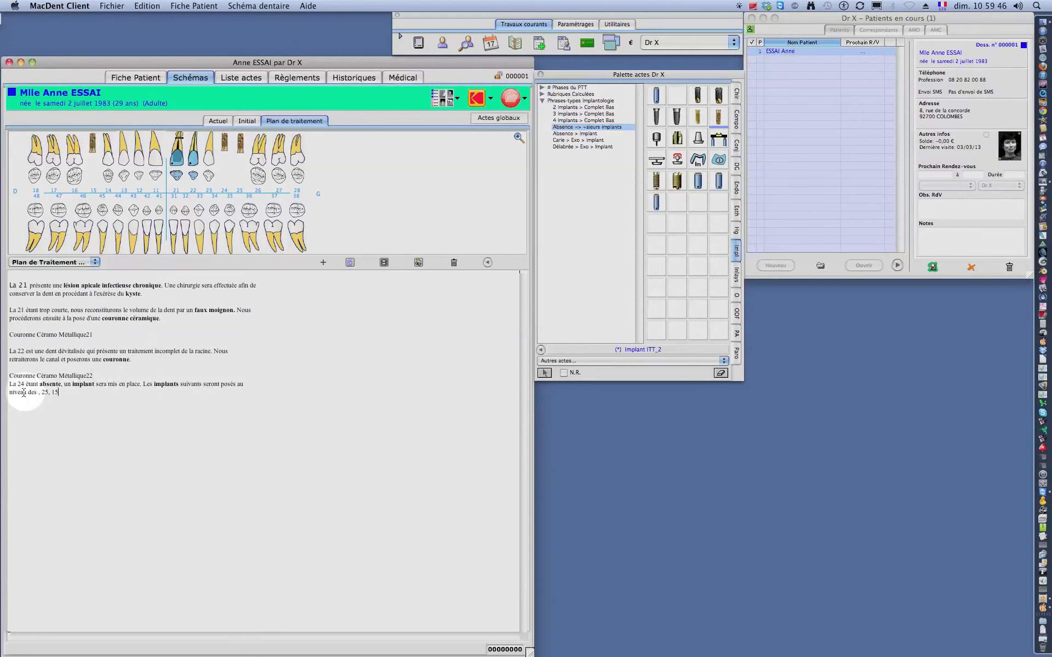
{"action": "left_click", "coordinate": [8, 385]}
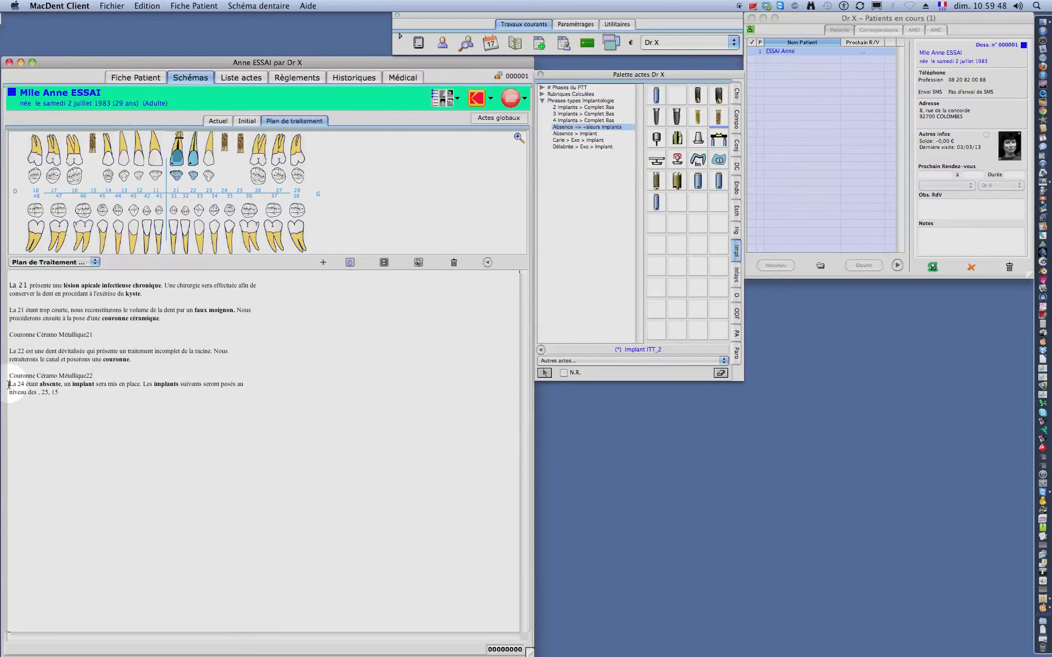
{"action": "key", "text": "Return"}
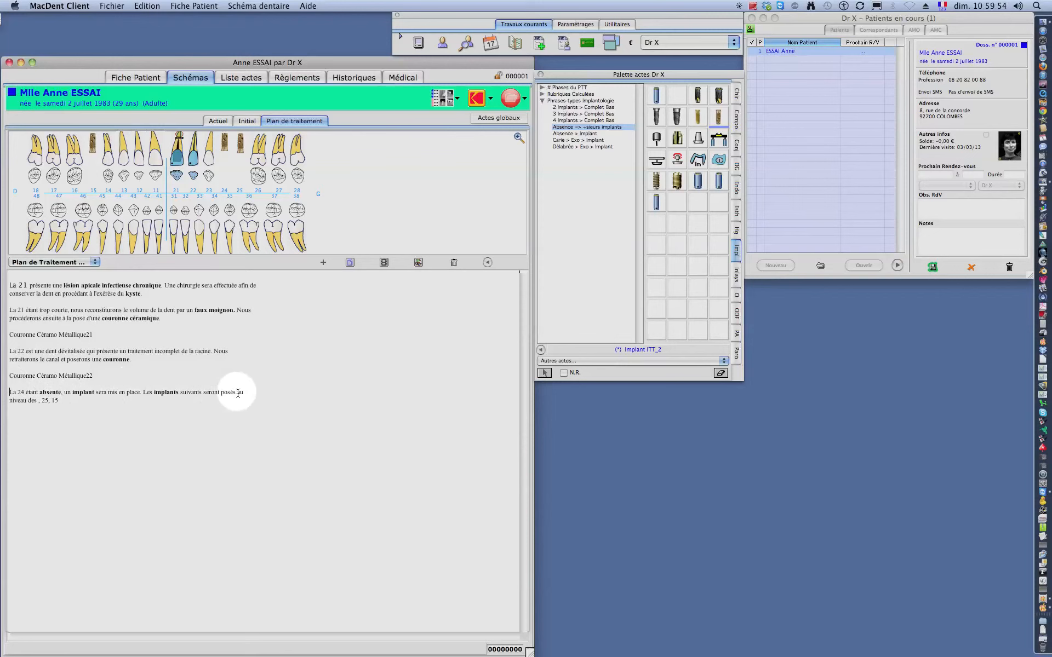
Leave a blank line below the implant paragraph and add Pilier Titane on teeth 15, 24 and 25
{"action": "left_click", "coordinate": [60, 401]}
{"action": "key", "text": "Return"}
{"action": "key", "text": "Return"}
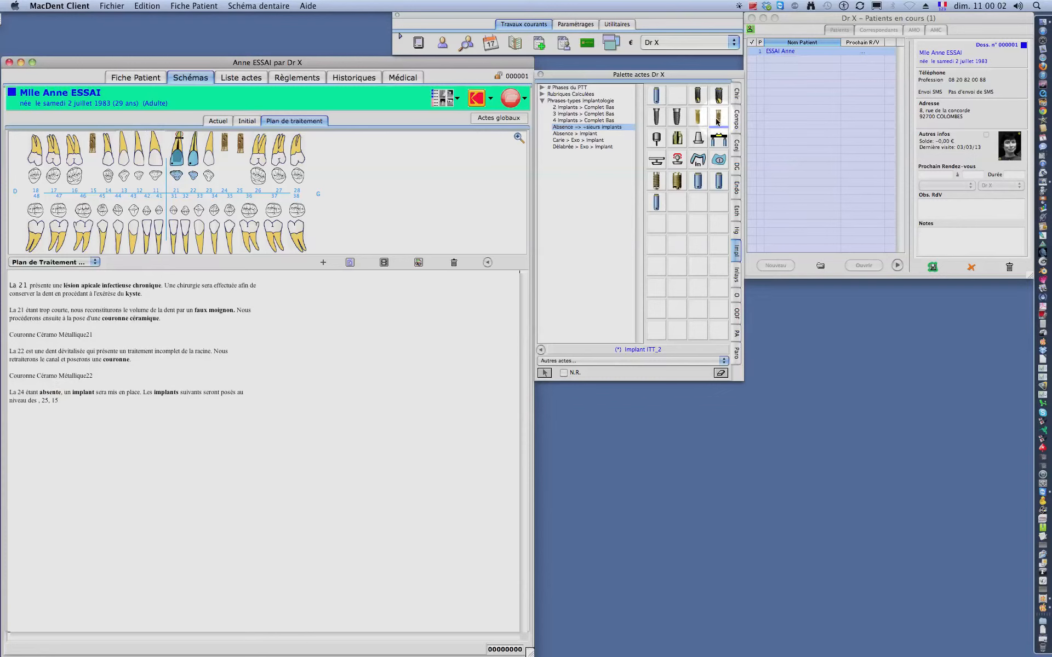
{"action": "left_click", "coordinate": [699, 141]}
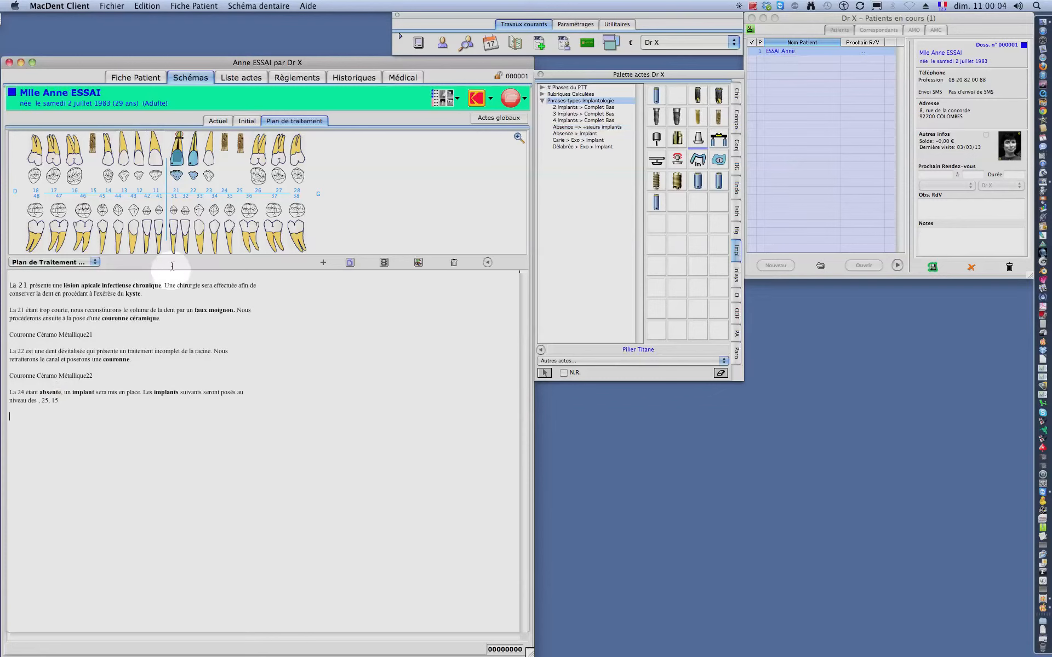
{"action": "left_click", "coordinate": [92, 150]}
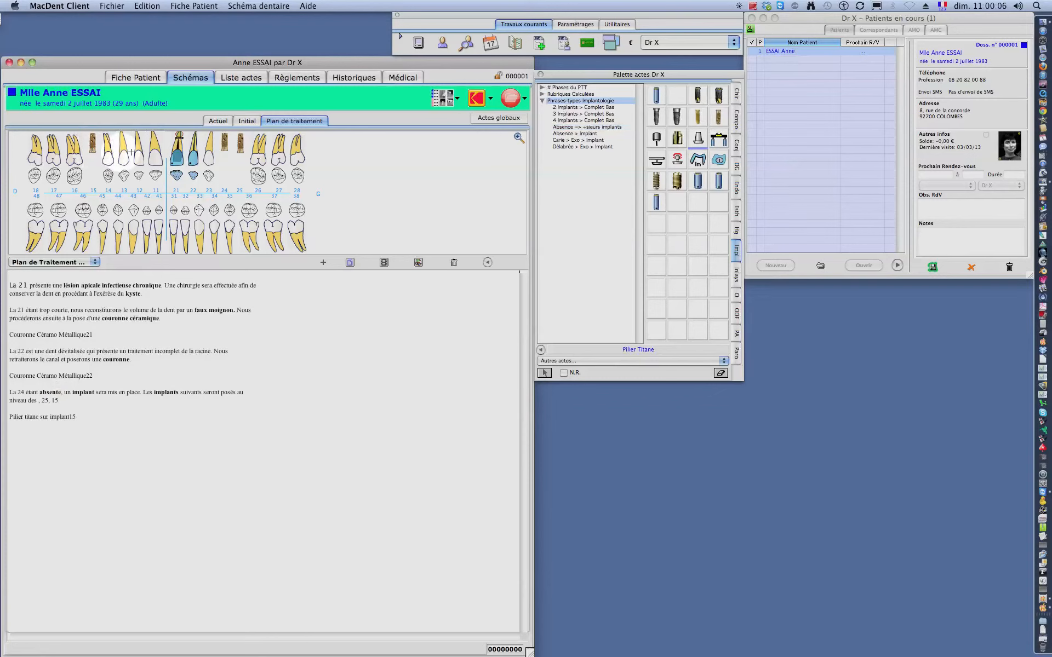
{"action": "left_click", "coordinate": [224, 145]}
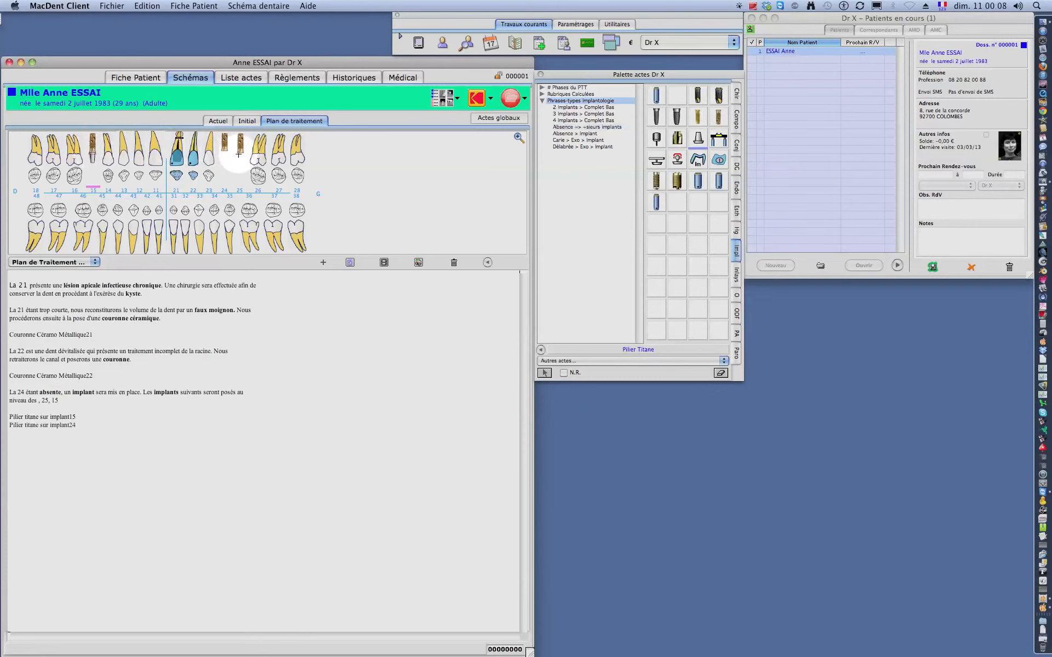
{"action": "left_click", "coordinate": [240, 154]}
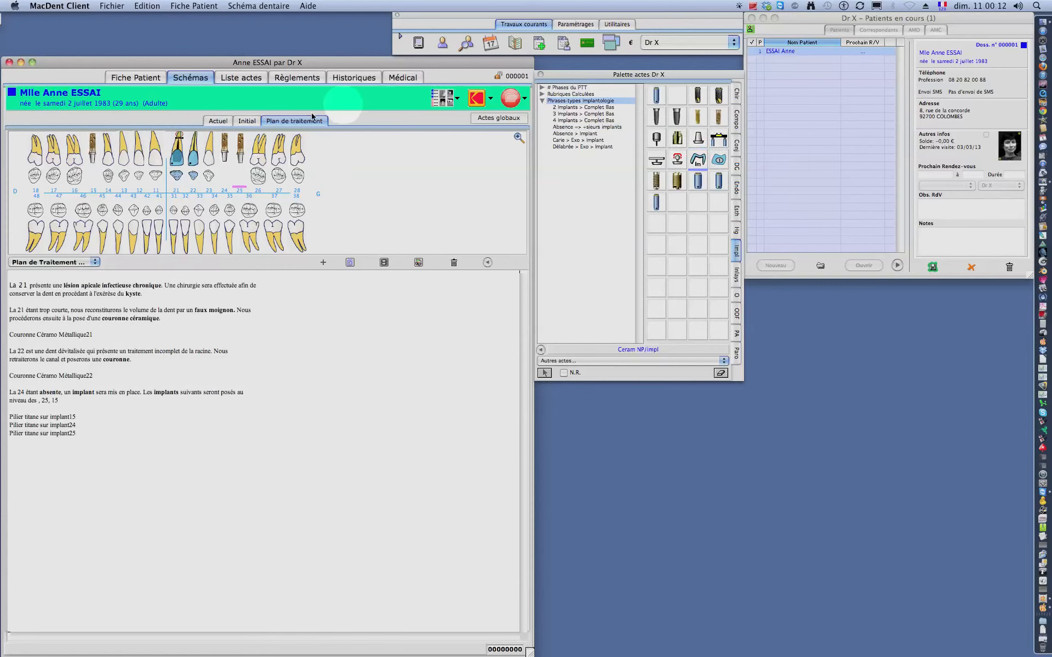
Add the Ceram NP/impl crown on teeth 25, 24 and 15 without a standard phrase
{"action": "left_click", "coordinate": [229, 160]}
{"action": "left_click", "coordinate": [225, 159]}
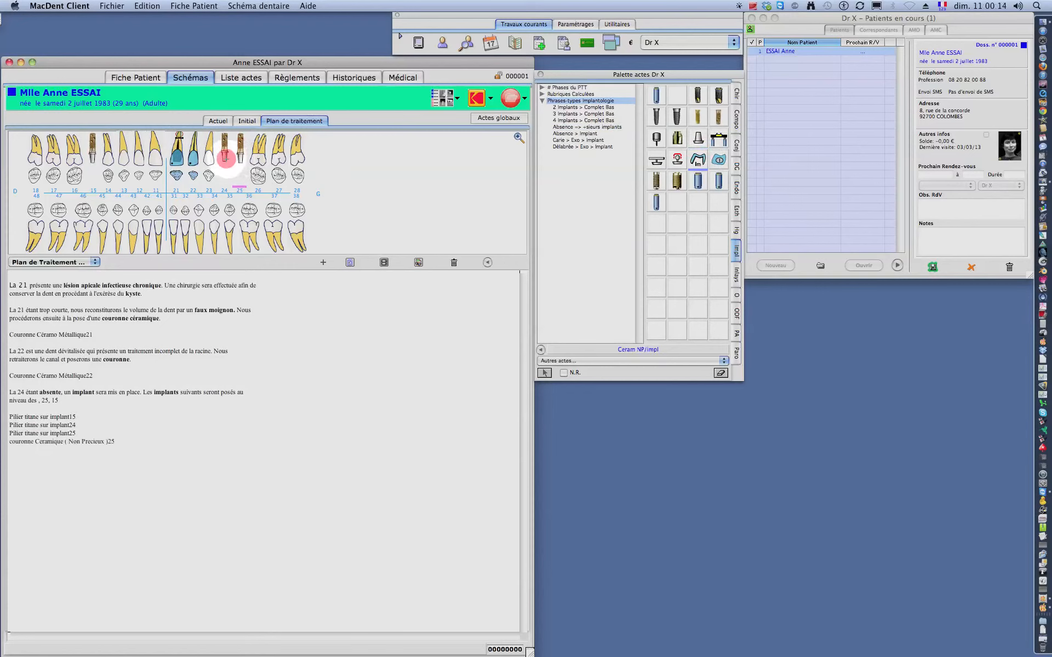
{"action": "left_click", "coordinate": [93, 159]}
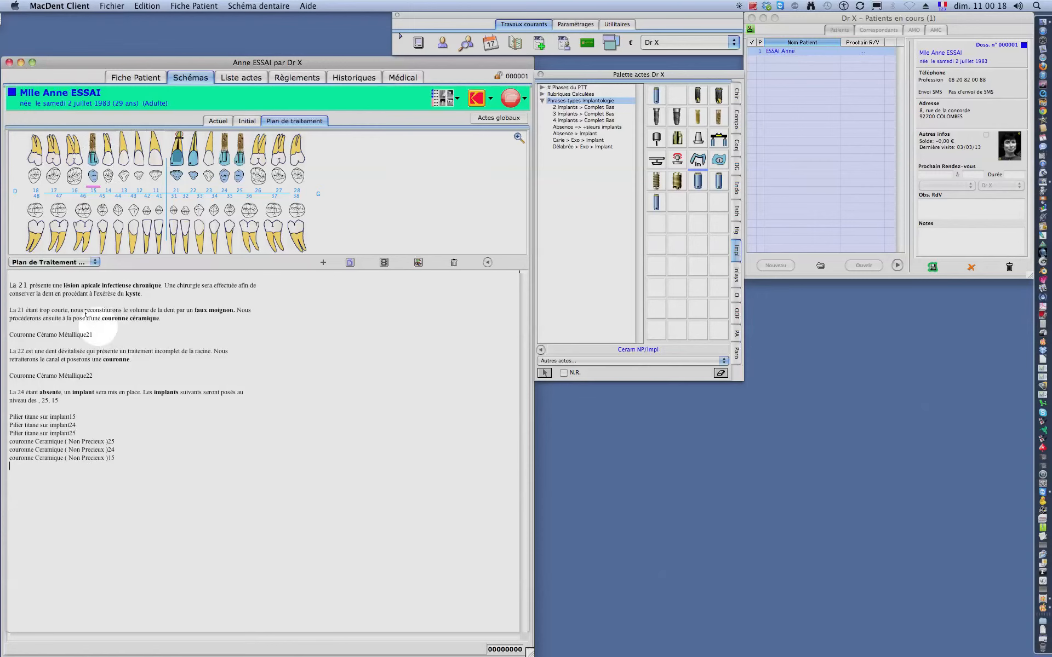
{"action": "left_click", "coordinate": [47, 479]}
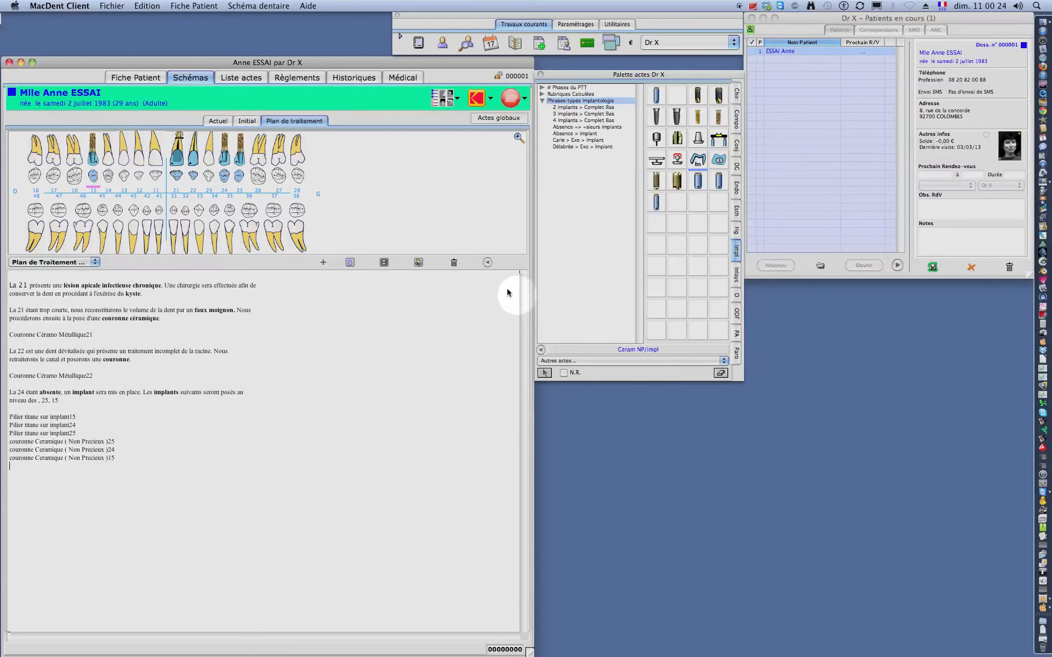
Memorize the entire initial dental chart as the before-treatment image
{"action": "left_click", "coordinate": [418, 263]}
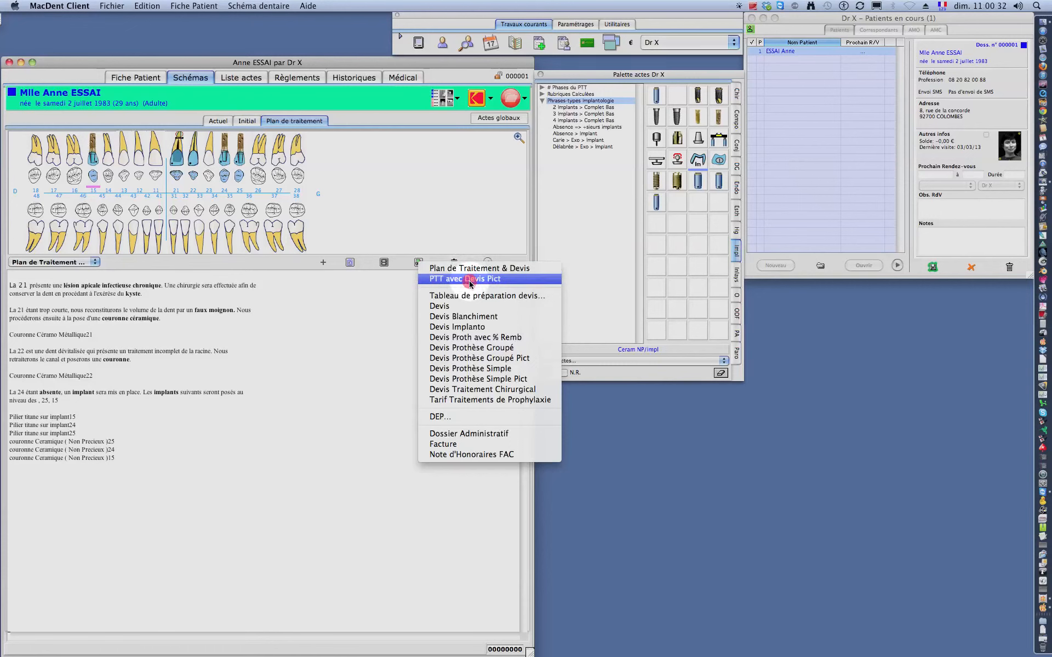
{"action": "left_click", "coordinate": [422, 193]}
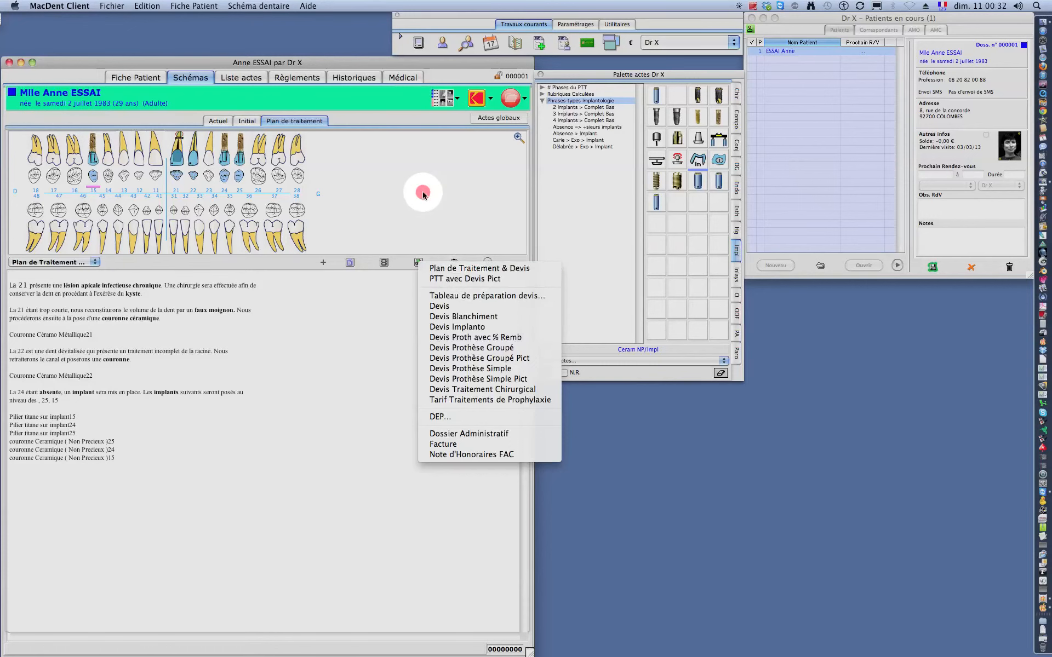
{"action": "left_click", "coordinate": [247, 121]}
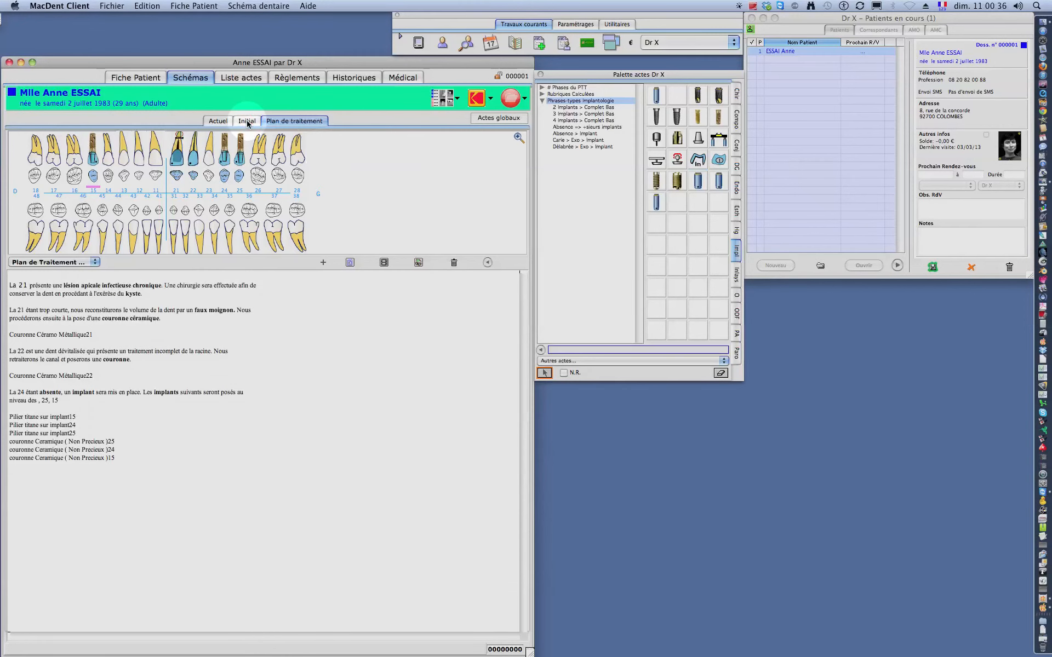
{"action": "left_click", "coordinate": [383, 262]}
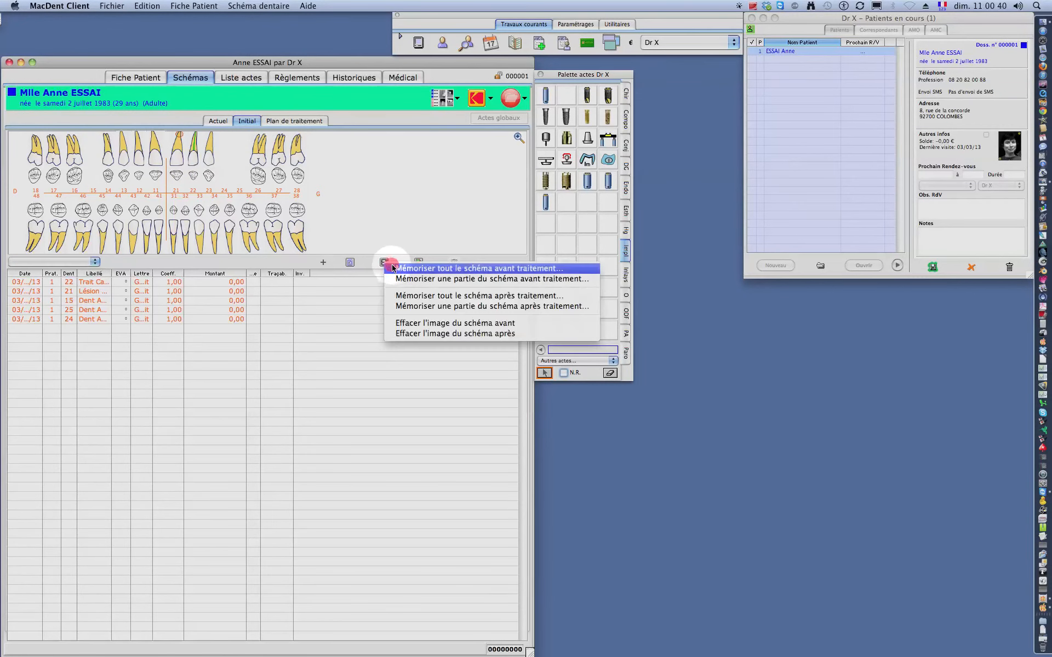
{"action": "left_click", "coordinate": [401, 269]}
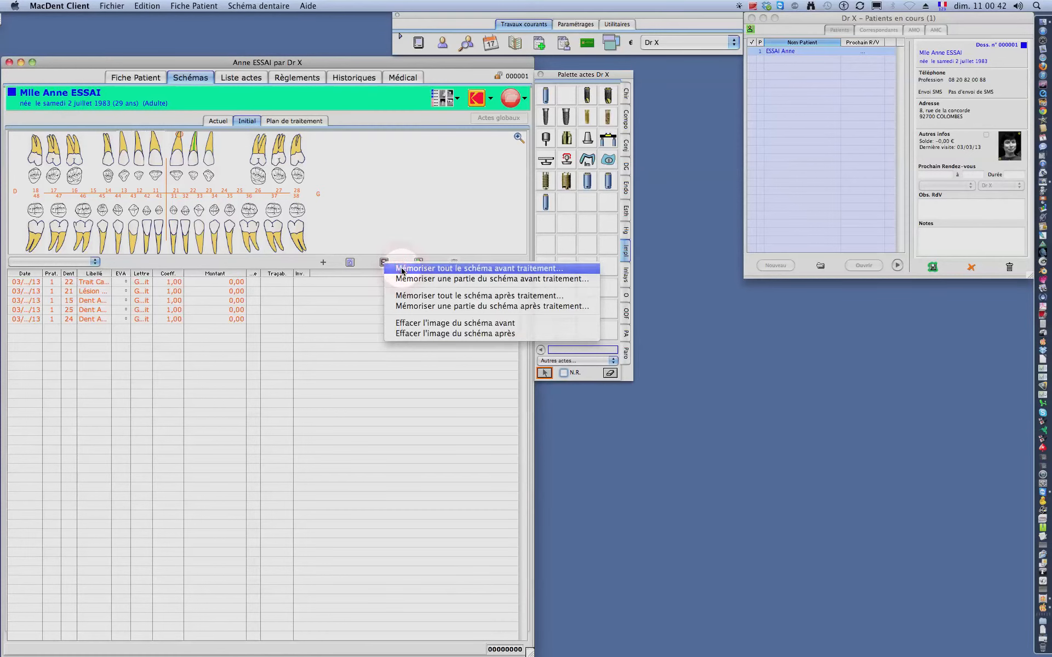
Memorize the entire treatment plan chart as the after-treatment image
{"action": "left_click", "coordinate": [293, 121]}
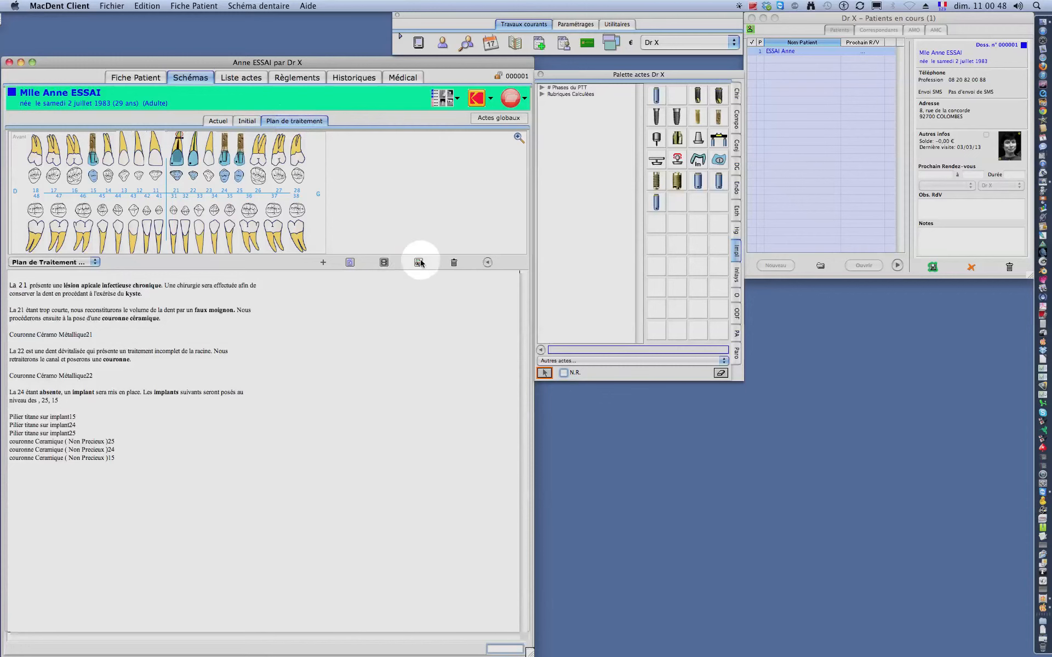
{"action": "left_click", "coordinate": [384, 262]}
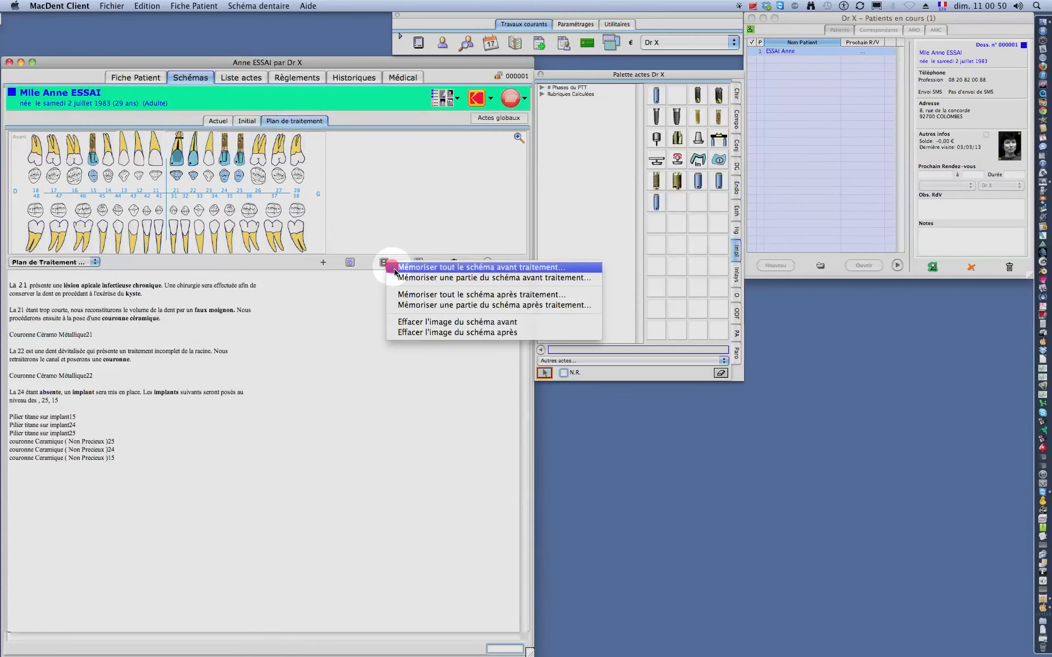
{"action": "left_click", "coordinate": [405, 295]}
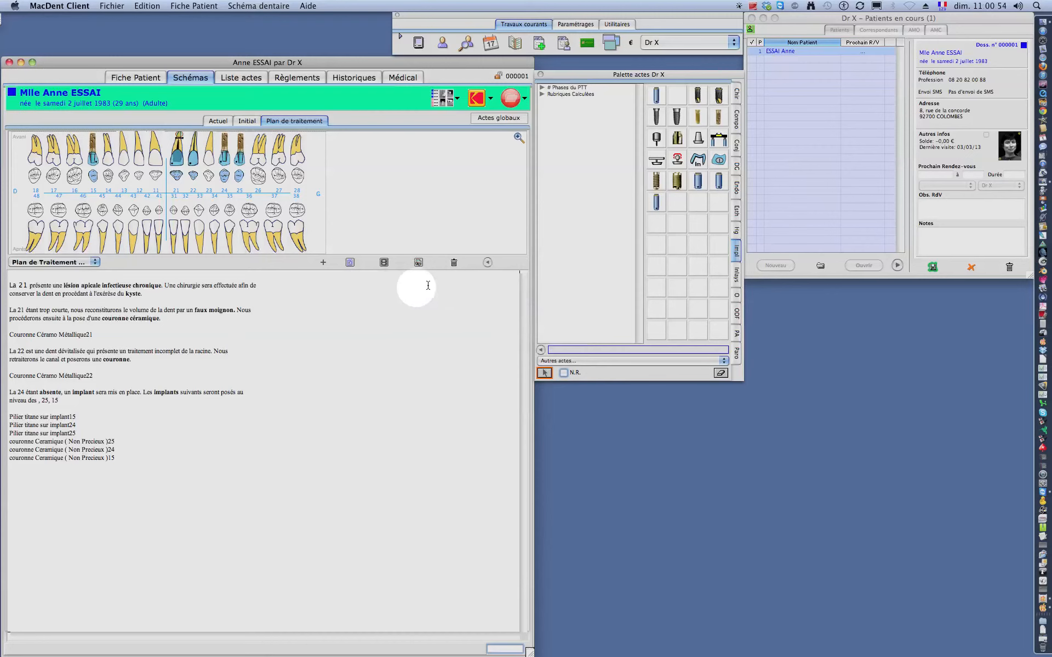
Generate the treatment plan document from the "PTT avec Devis Pict" template and review its text and the before and after charts
{"action": "left_click", "coordinate": [418, 263]}
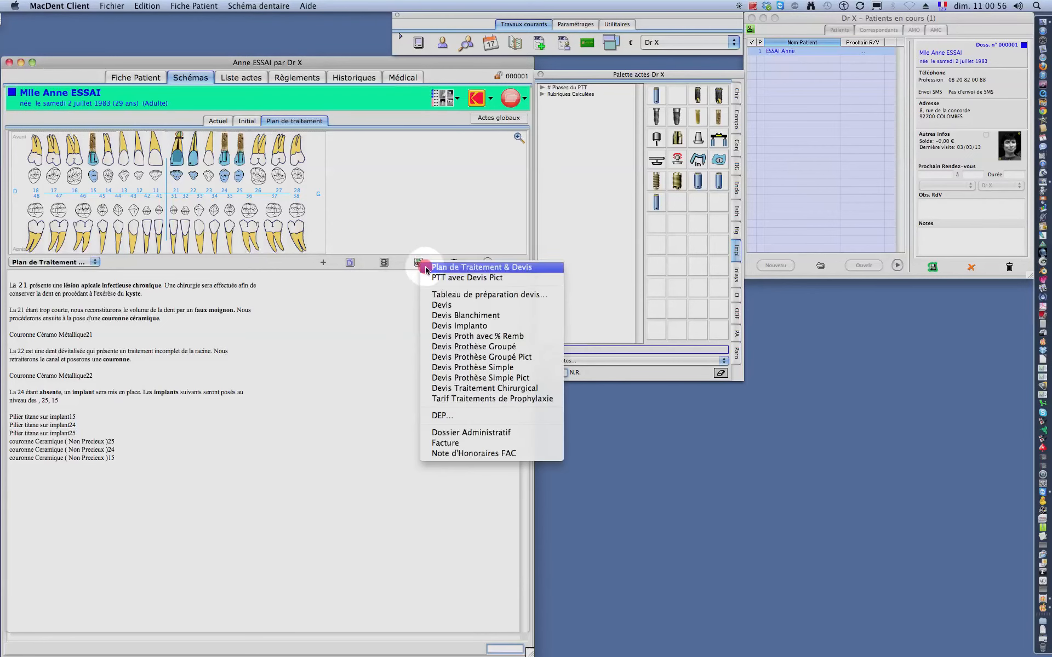
{"action": "left_click", "coordinate": [433, 278]}
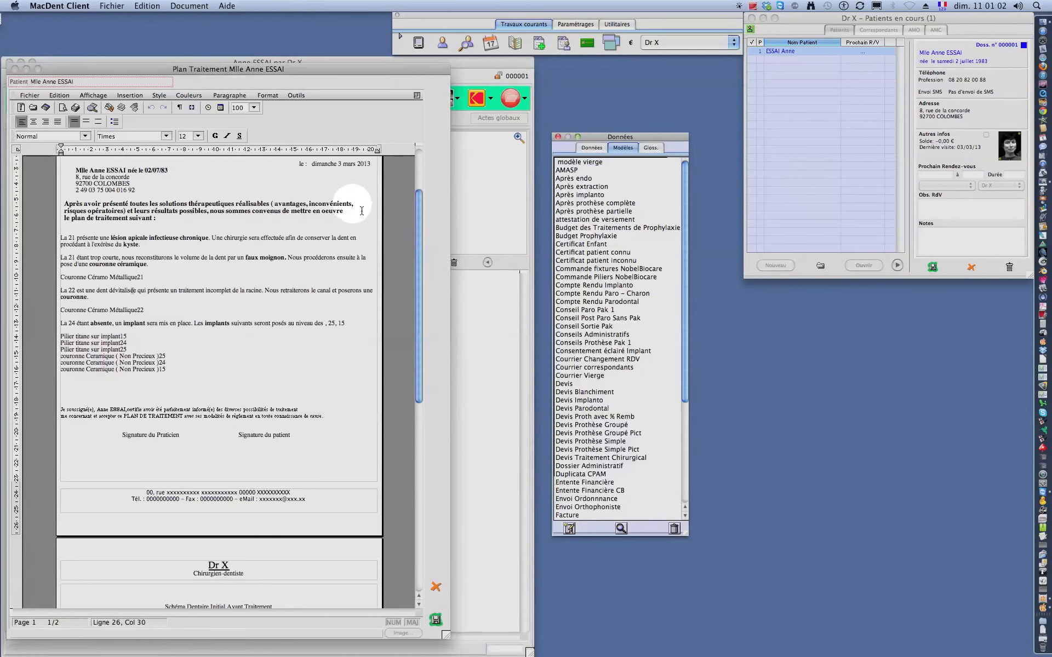
{"action": "left_click_drag", "start_coordinate": [418, 228], "coordinate": [418, 385]}
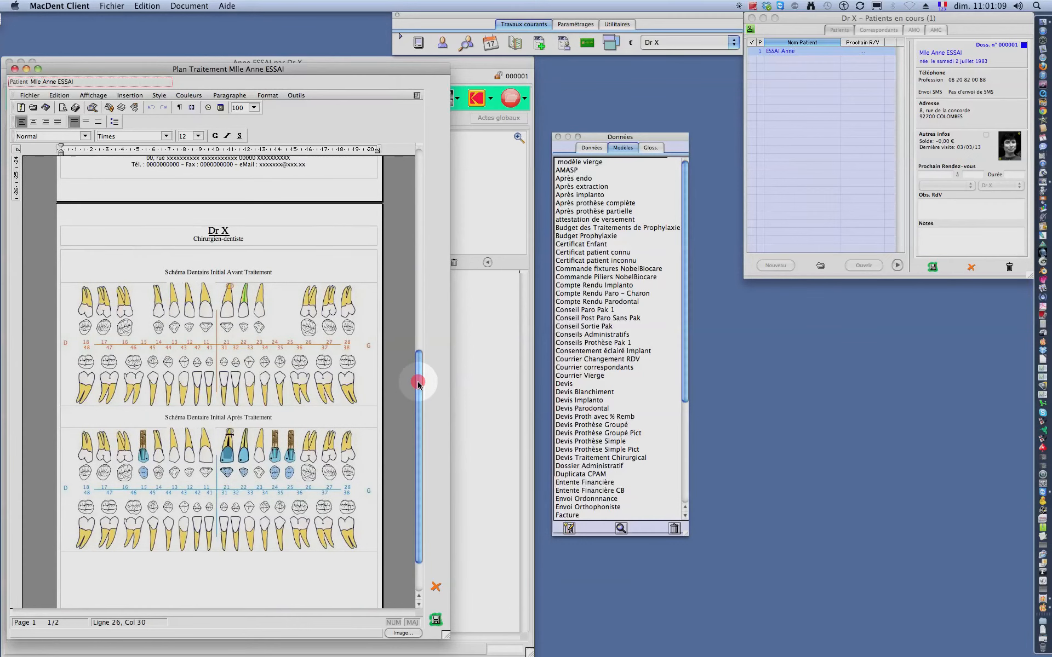
{"action": "left_click_drag", "start_coordinate": [418, 383], "coordinate": [394, 199]}
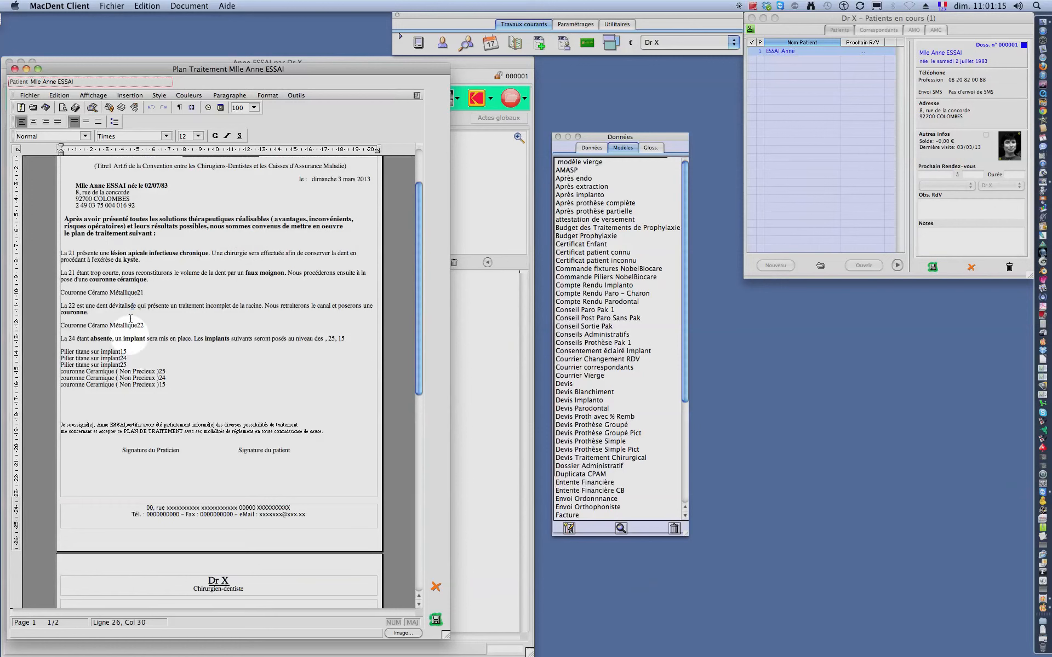
{"action": "left_click", "coordinate": [92, 314]}
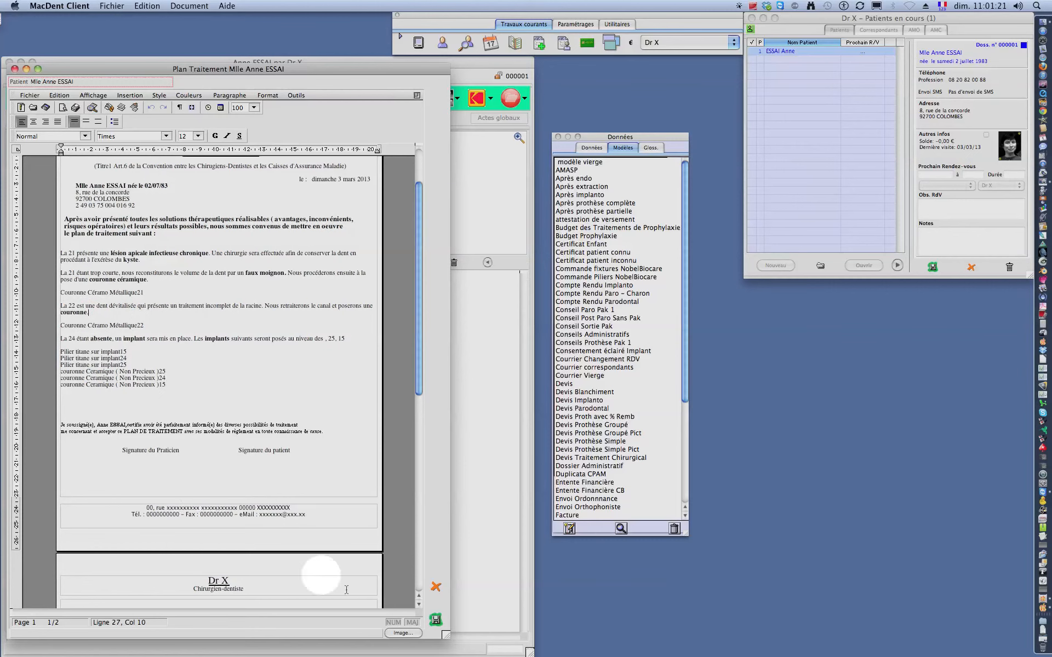
Save the treatment plan document with the title "implants"
{"action": "left_click", "coordinate": [437, 620]}
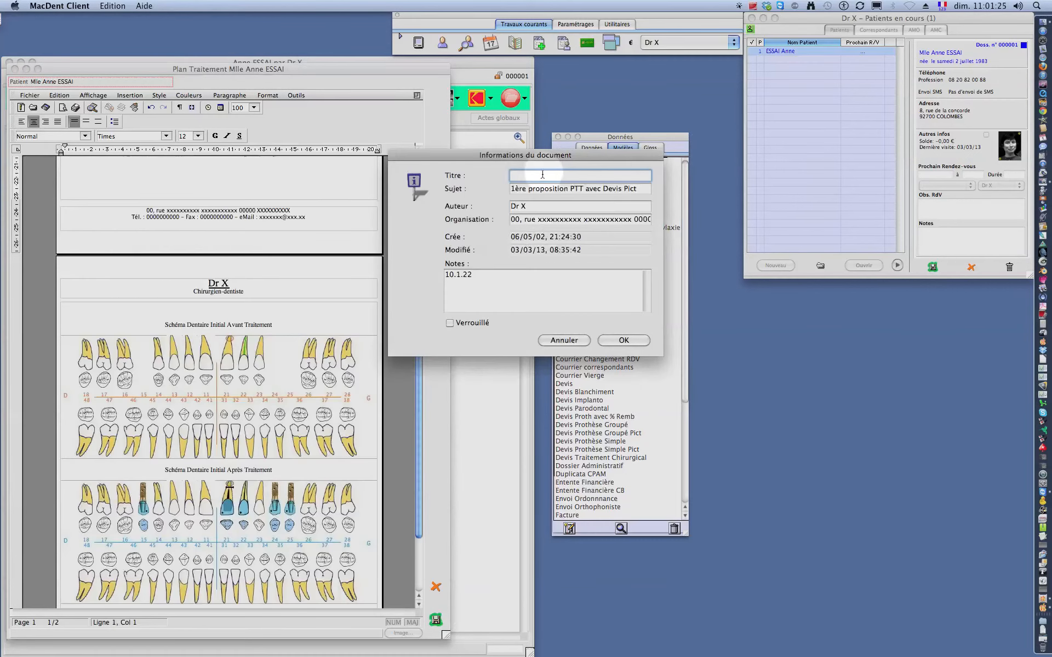
{"action": "left_click", "coordinate": [540, 176]}
{"action": "left_click", "coordinate": [623, 341]}
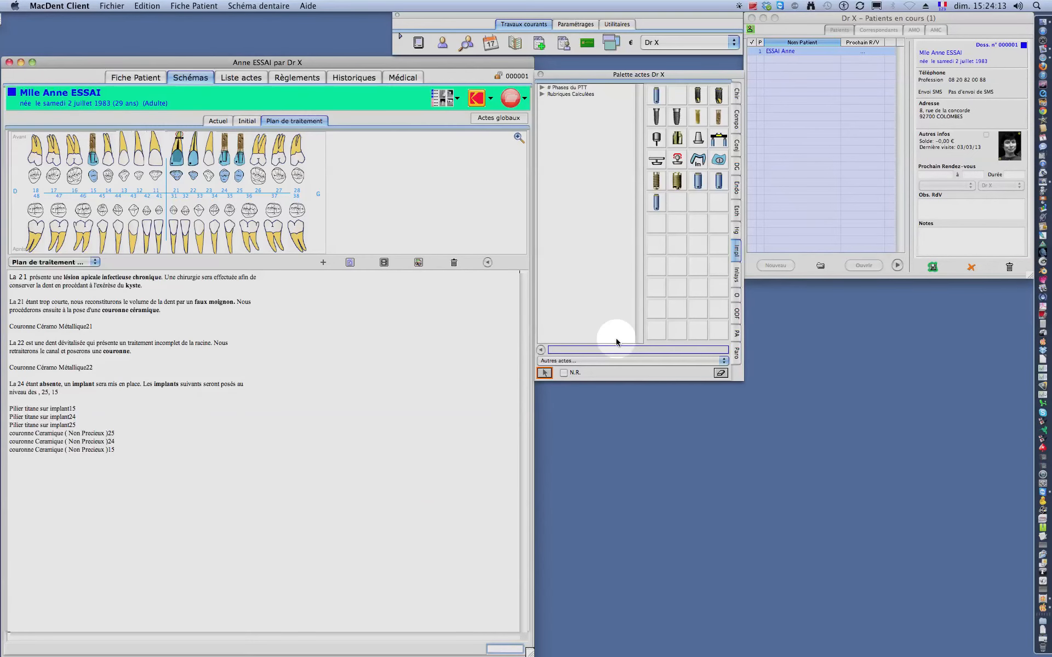
Display the saved implants treatment plan from the patient's history and close it without saving
{"action": "left_click", "coordinate": [364, 79]}
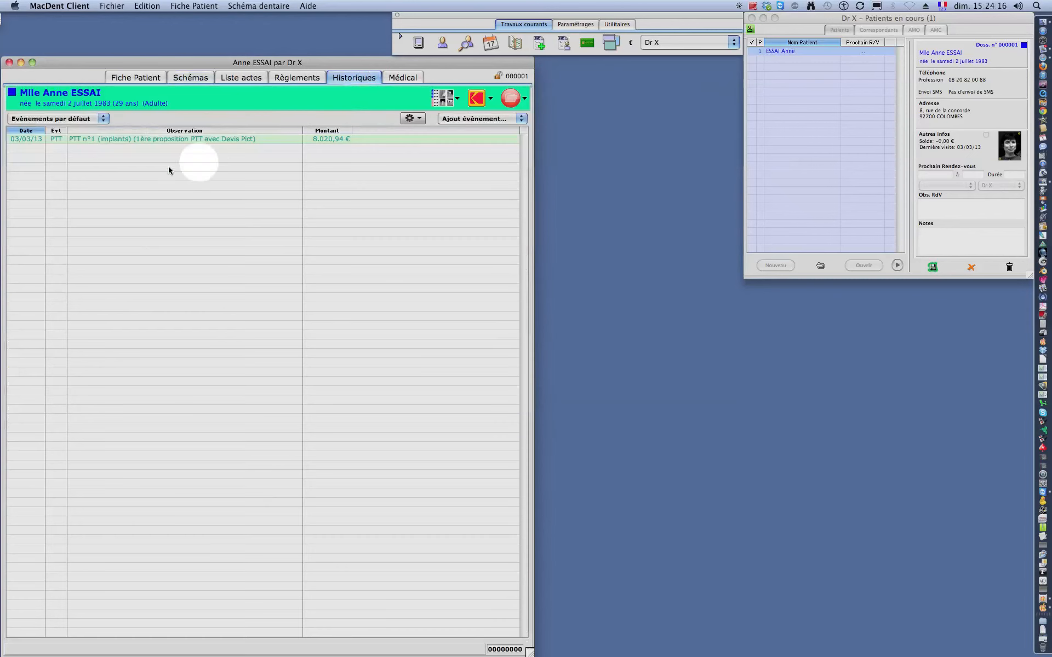
{"action": "left_click", "coordinate": [229, 140]}
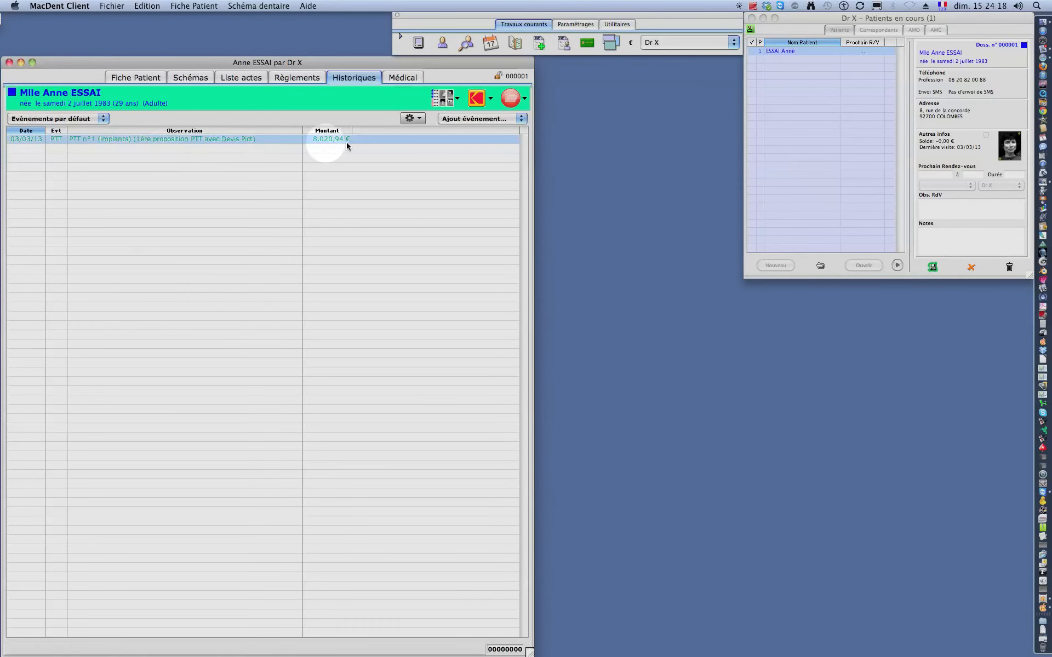
{"action": "left_click", "coordinate": [420, 119]}
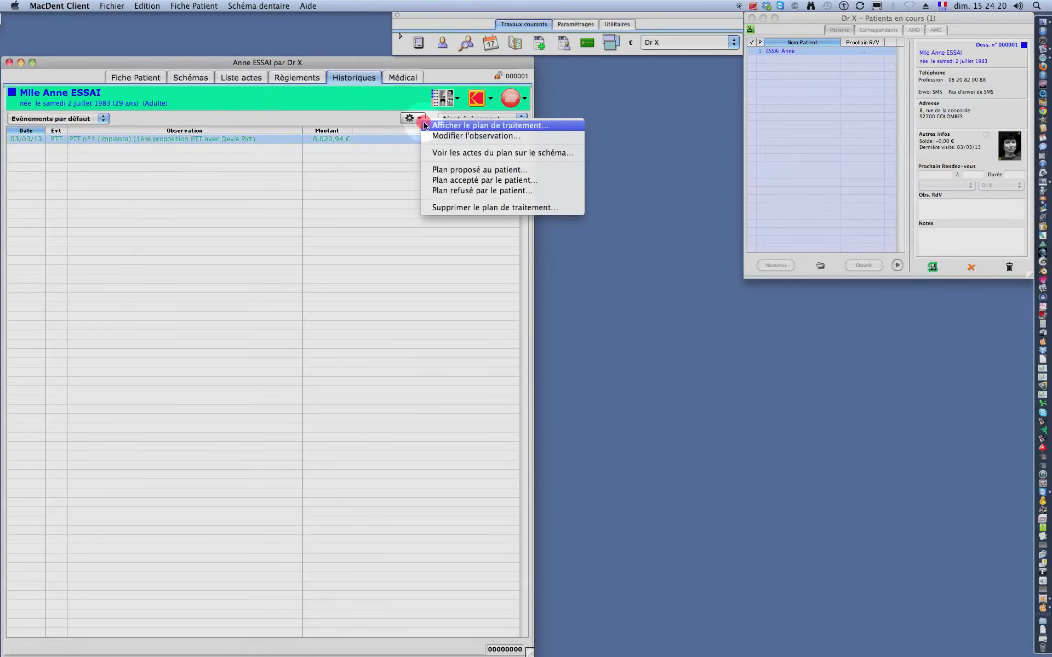
{"action": "left_click", "coordinate": [435, 125]}
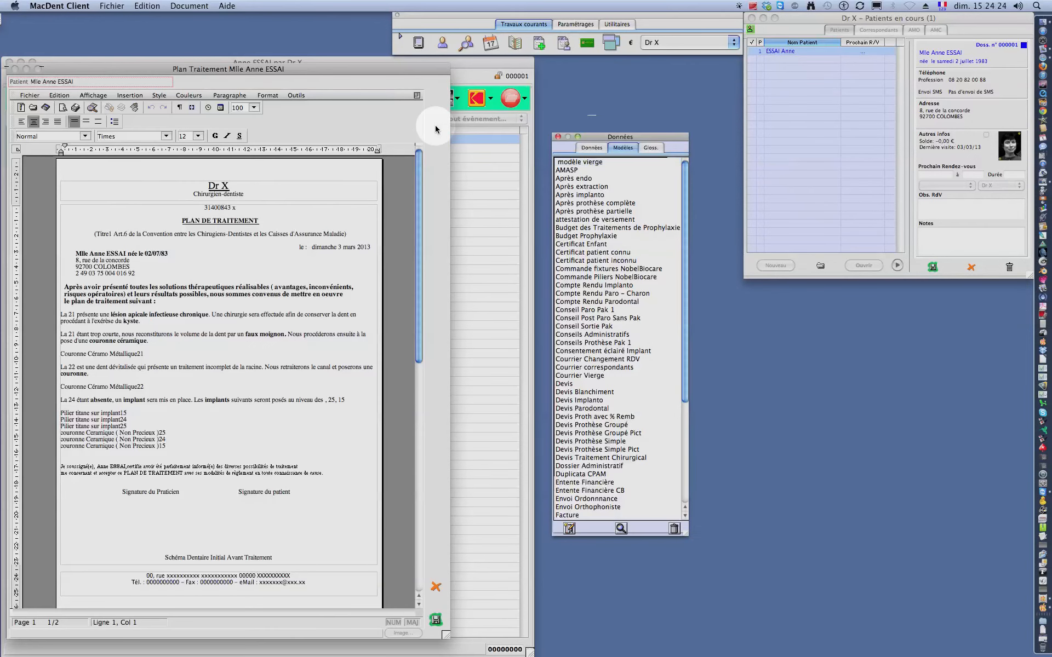
{"action": "left_click", "coordinate": [439, 587]}
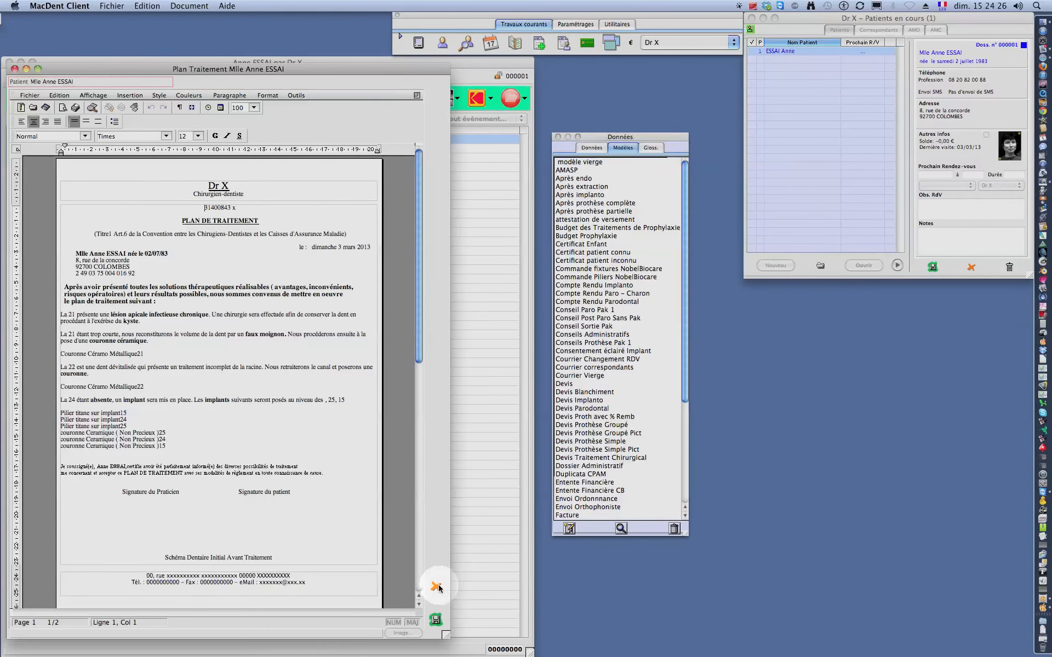
{"action": "left_click", "coordinate": [439, 588]}
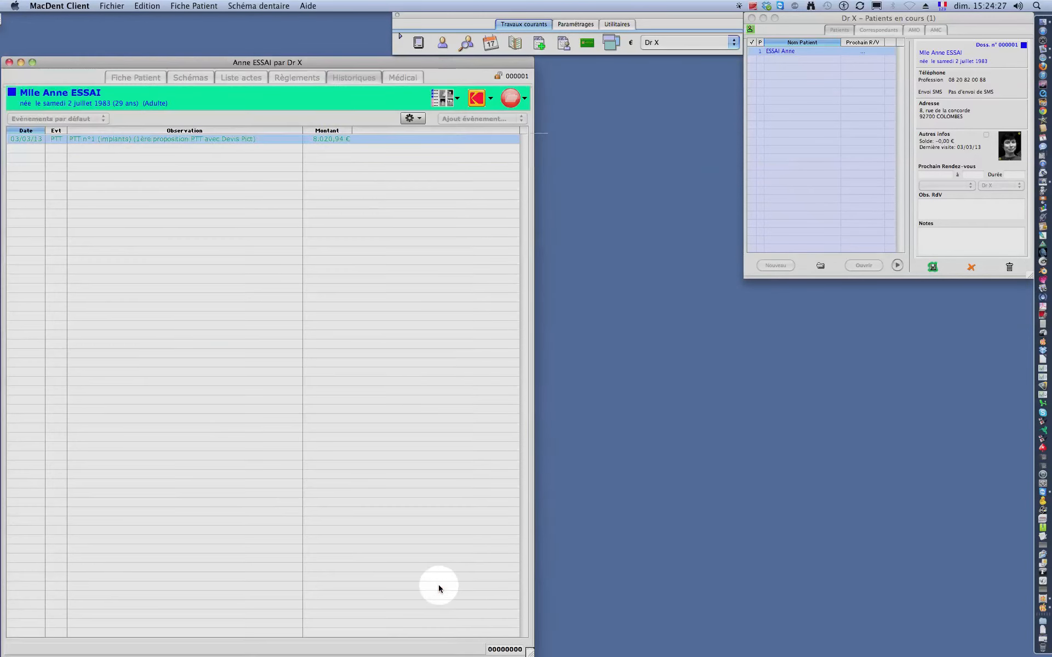
Reopen the saved treatment plan, insert a line of test text above "Couronne Céramo Métallique22" and close the document without saving
{"action": "left_click", "coordinate": [344, 139]}
{"action": "left_click", "coordinate": [419, 119]}
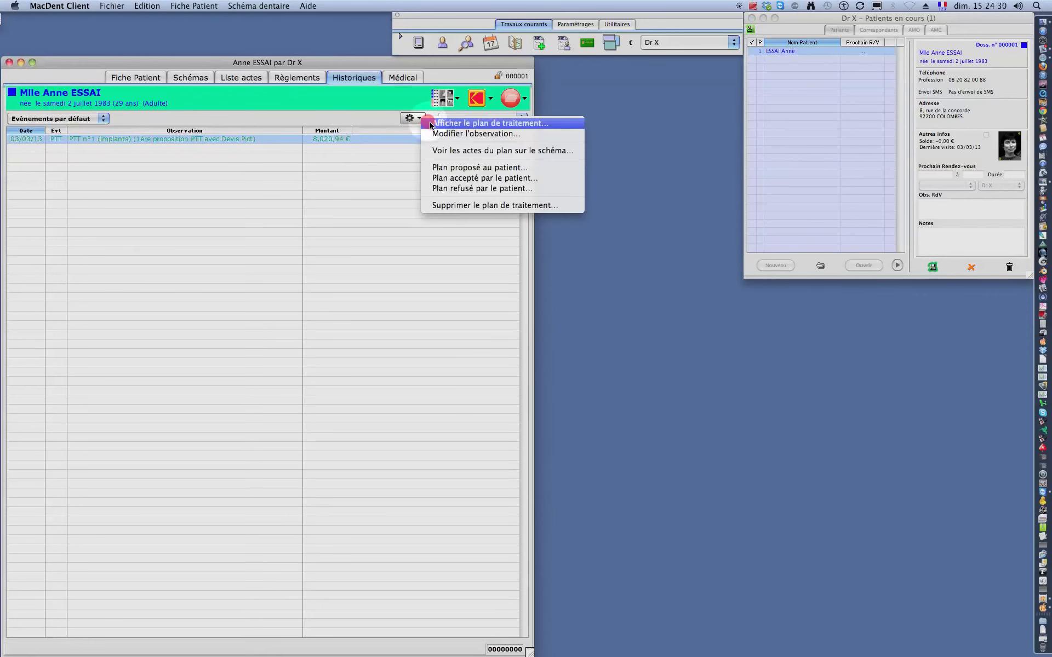
{"action": "left_click", "coordinate": [430, 124]}
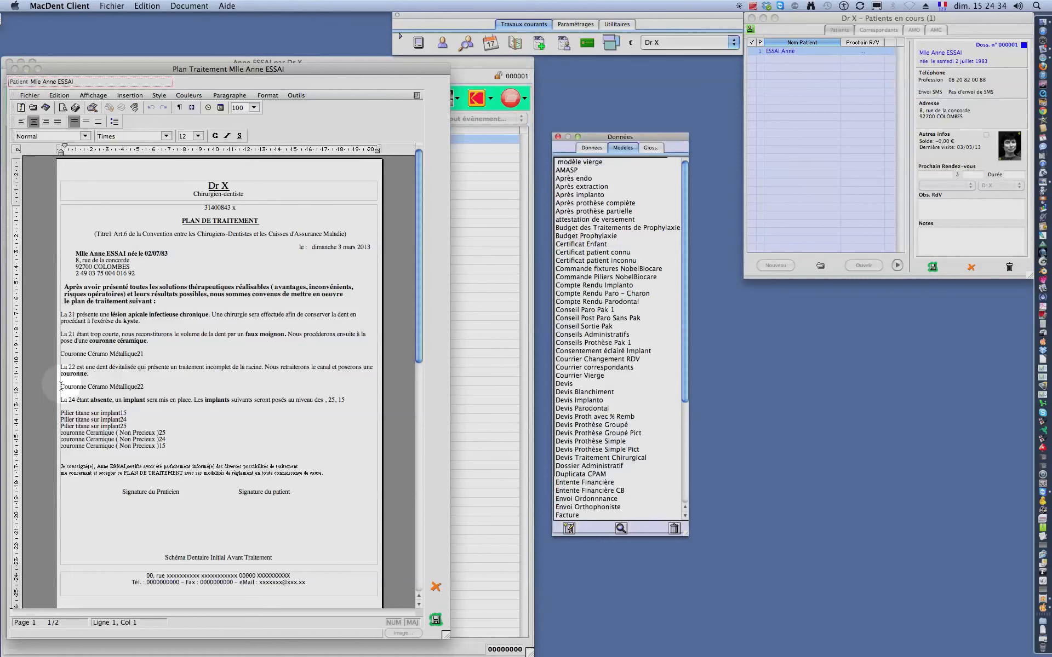
{"action": "left_click", "coordinate": [61, 386]}
{"action": "key", "text": "Return"}
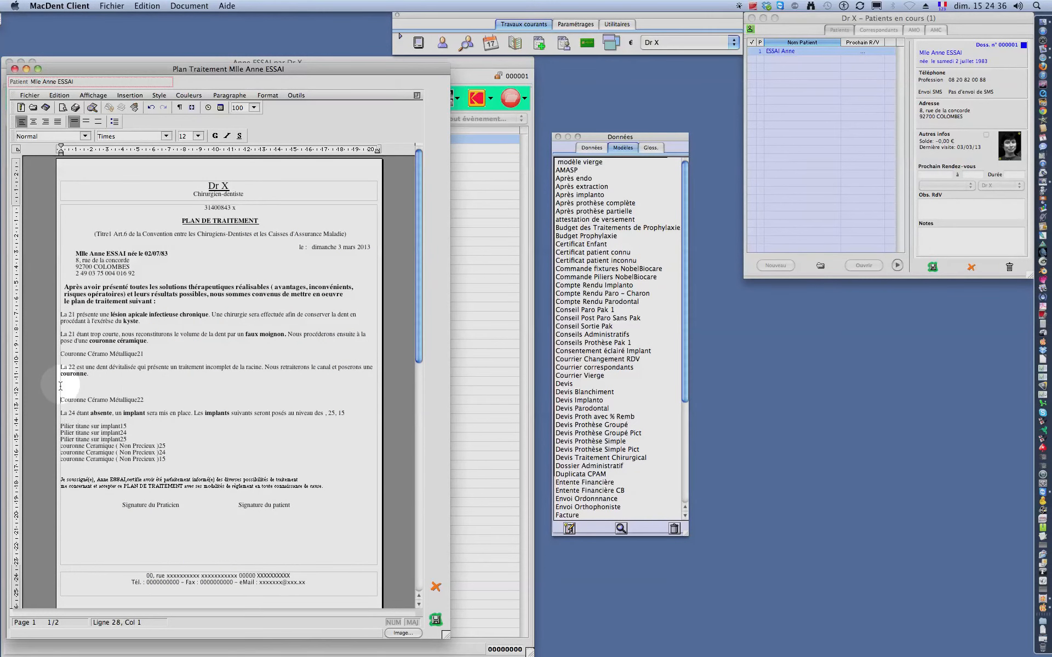
{"action": "type", "text": "qemofjnvozehrviozeu^voze^vozzi^^voüüizr^vüüozirbv"}
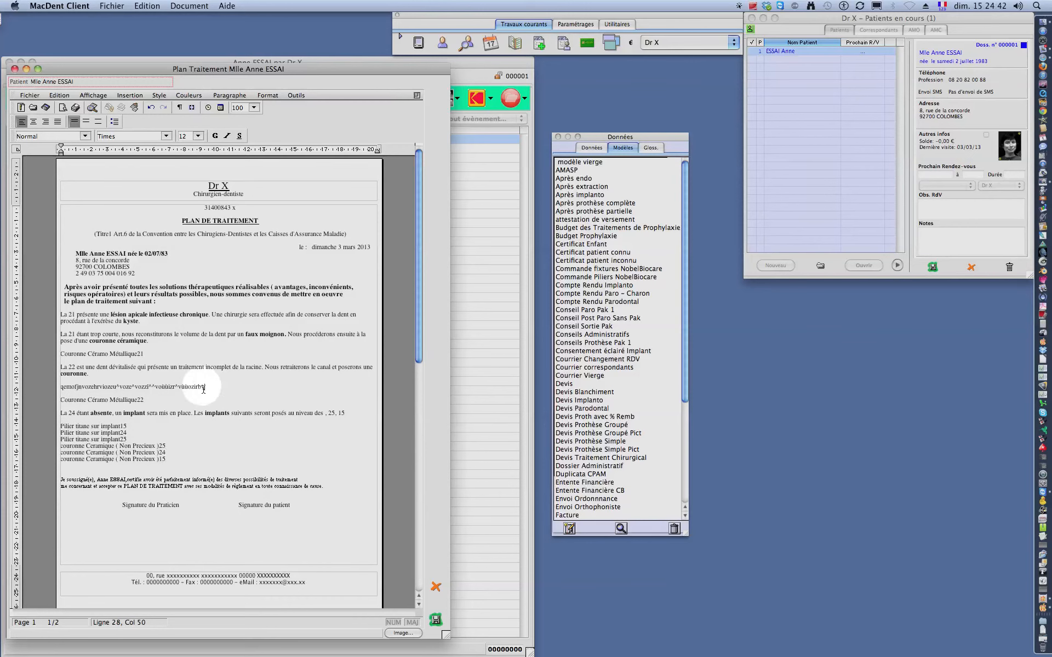
{"action": "left_click", "coordinate": [436, 587]}
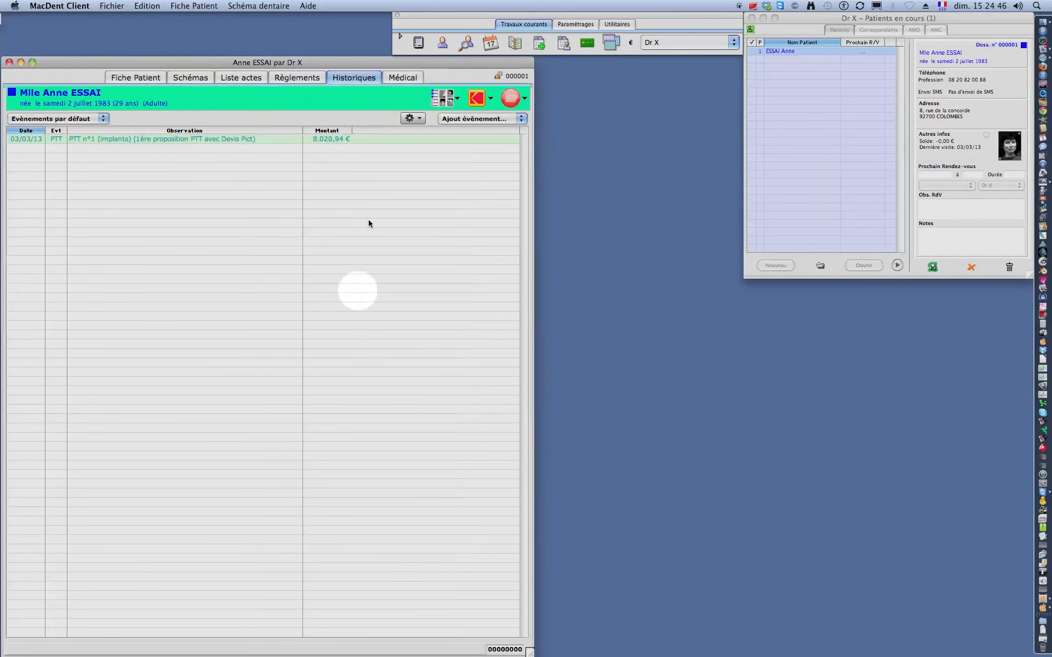
From the patient's history, show the implants treatment plan's acts on the dental chart and switch the plan text to the acts list
{"action": "left_click", "coordinate": [369, 140]}
{"action": "left_click", "coordinate": [415, 119]}
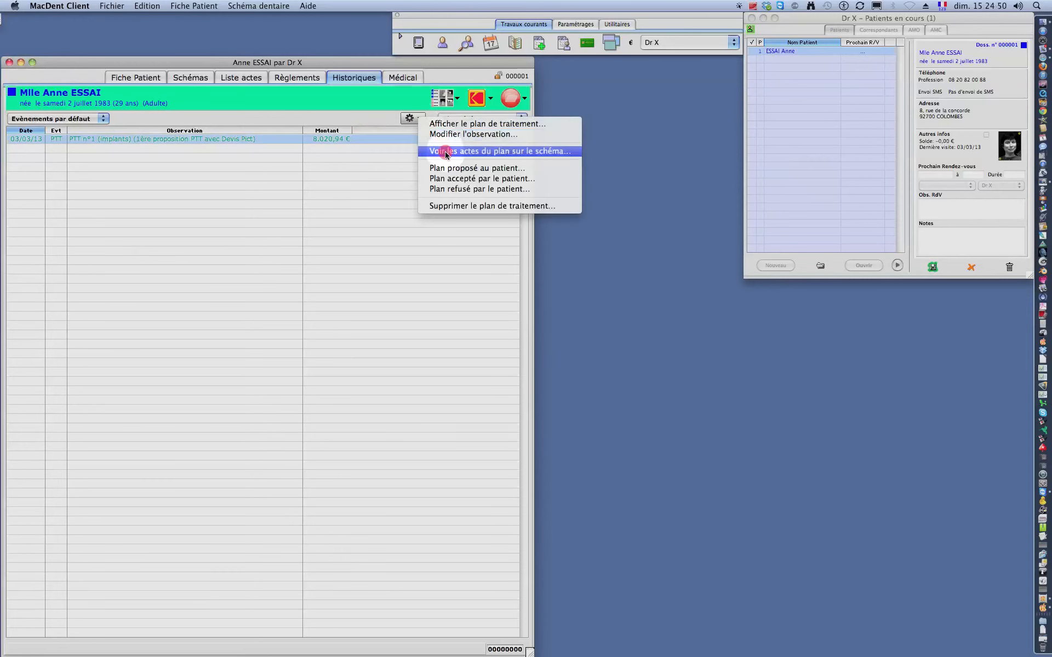
{"action": "left_click", "coordinate": [445, 152]}
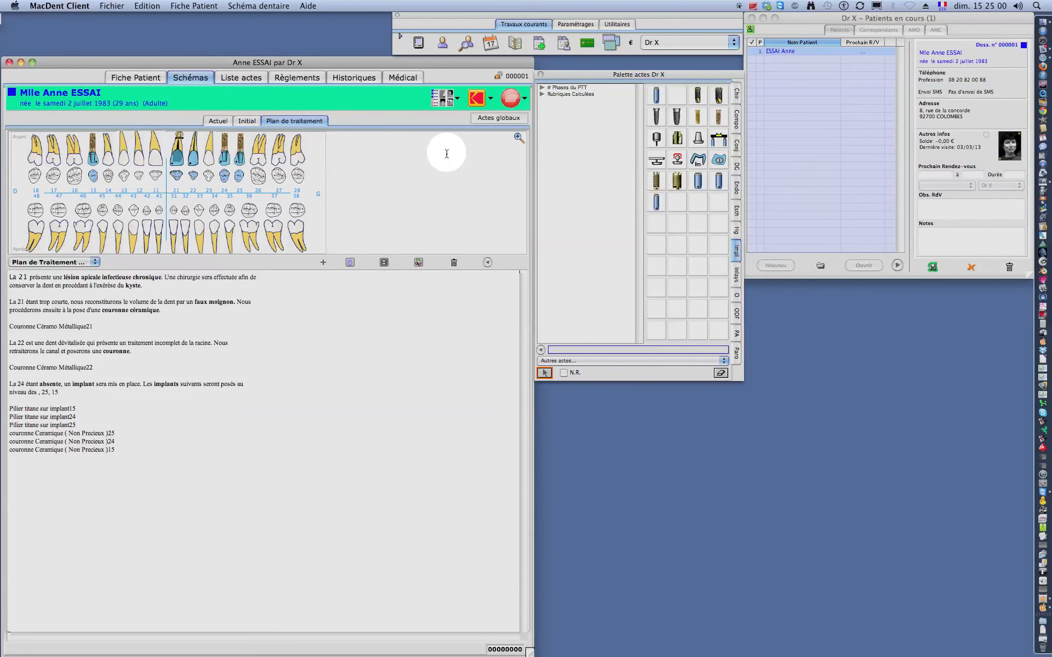
{"action": "left_click", "coordinate": [487, 264]}
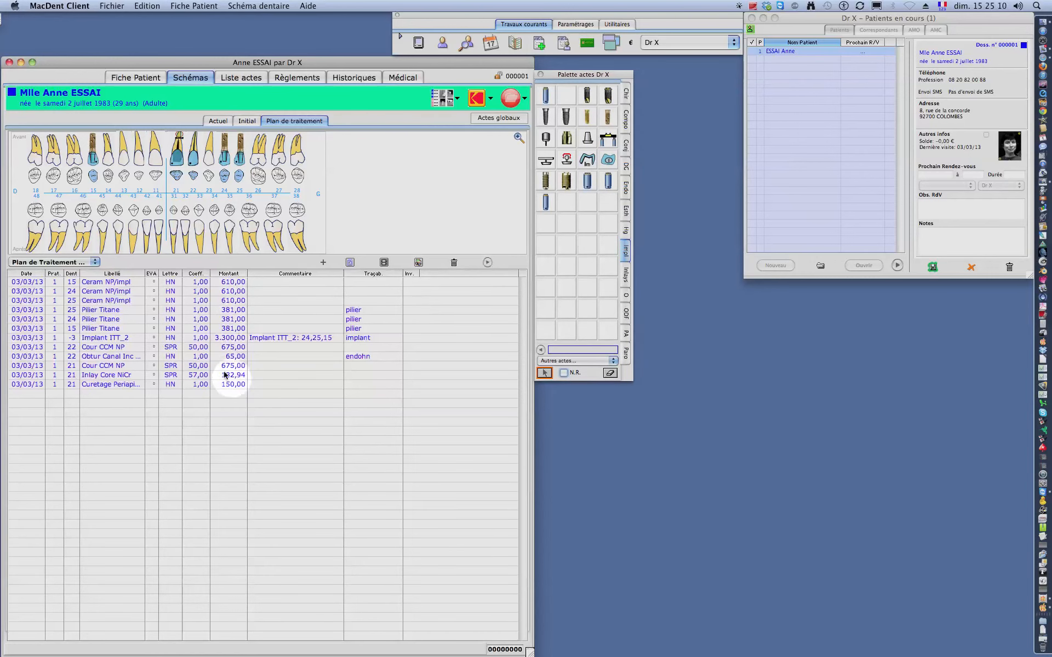
View the quote preparation table for the treatment plan and close it without saving
{"action": "left_click", "coordinate": [418, 262]}
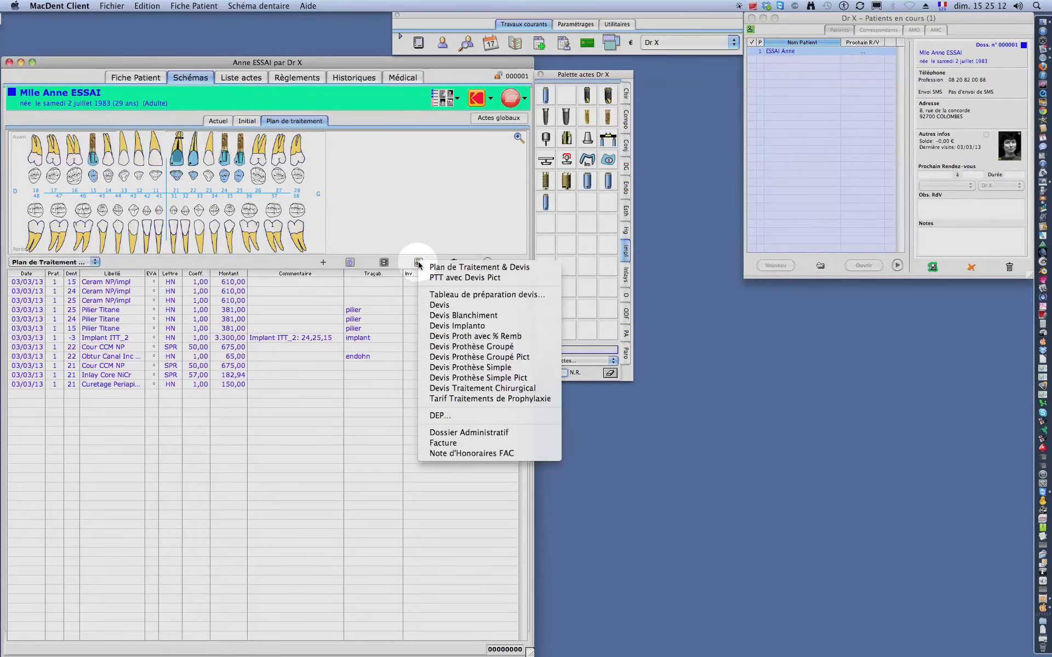
{"action": "left_click", "coordinate": [455, 294]}
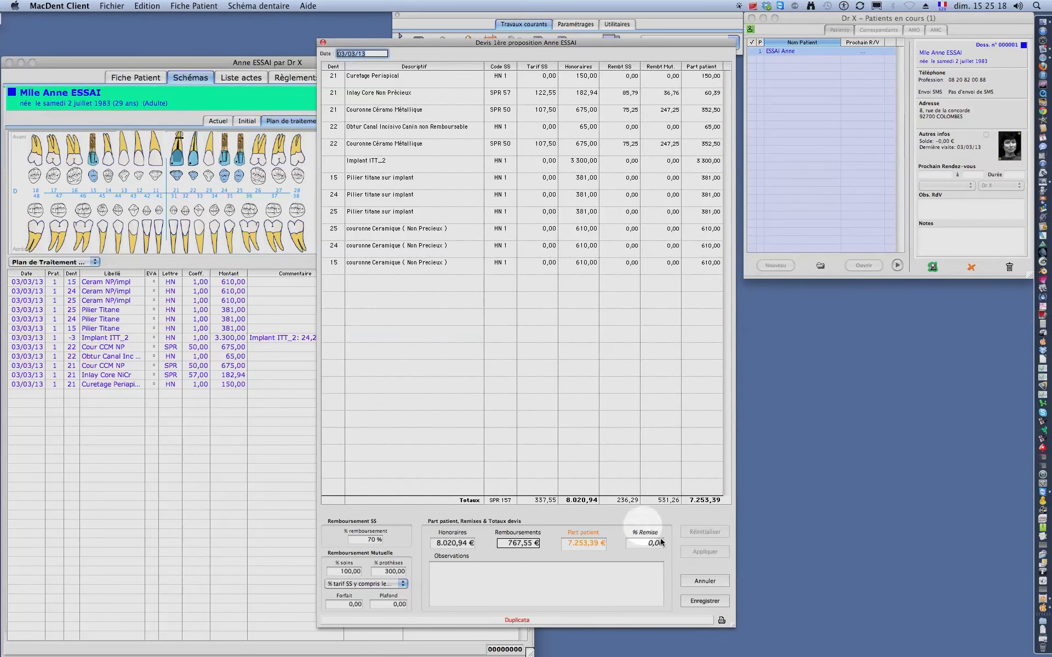
{"action": "left_click", "coordinate": [707, 581]}
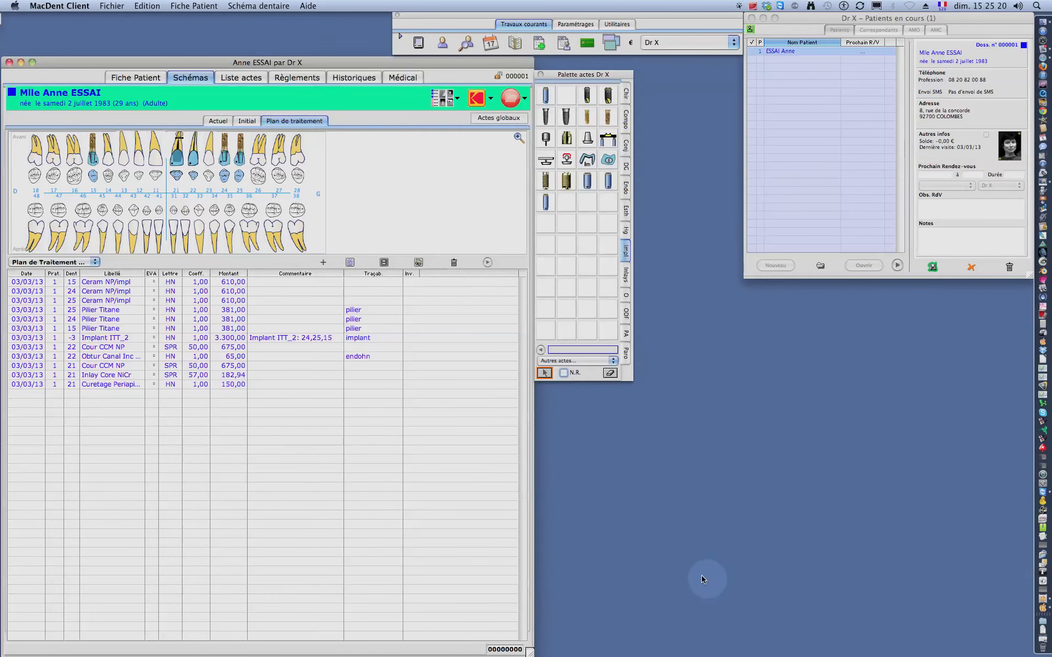
Generate a quote from the "Devis Prothèse Simple" template and save it with the title "devis n°1 (implants)"
{"action": "left_click", "coordinate": [416, 263]}
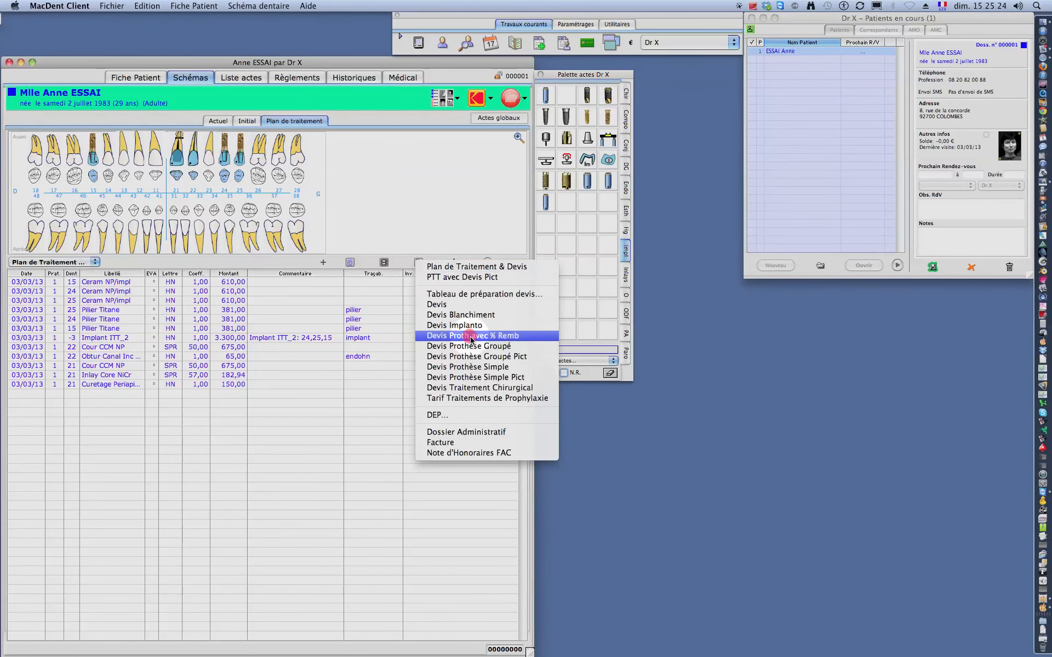
{"action": "left_click", "coordinate": [472, 367]}
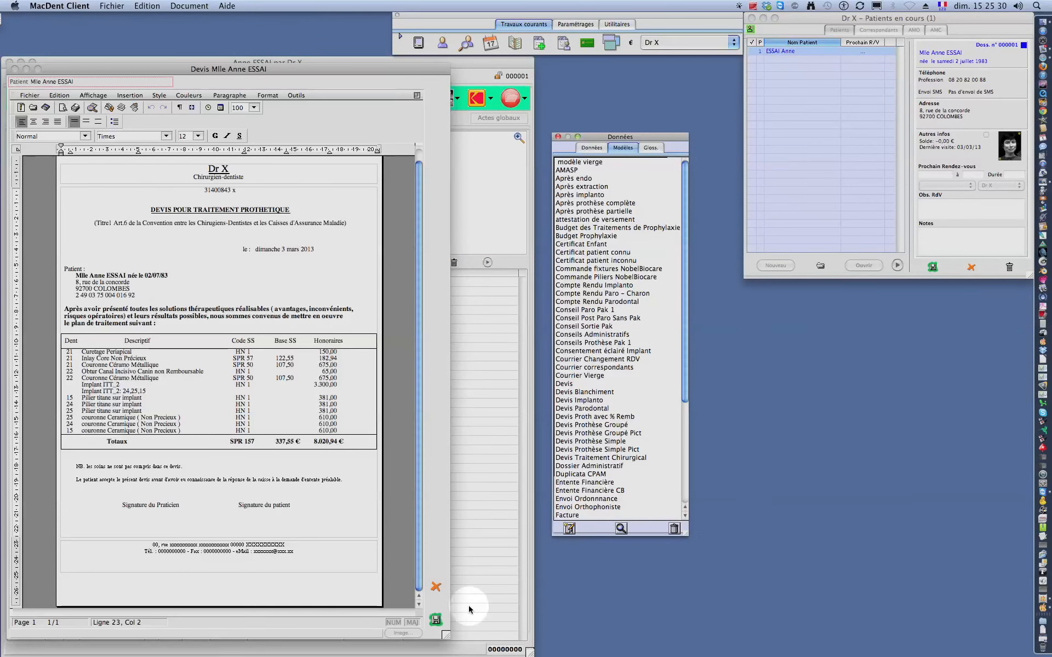
{"action": "left_click", "coordinate": [436, 621]}
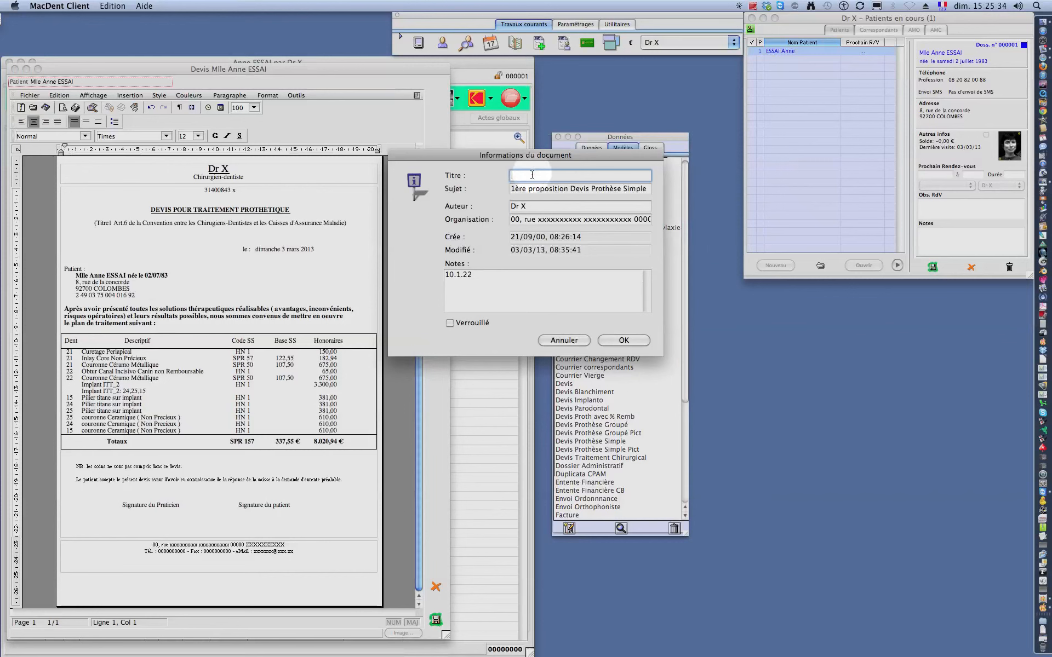
{"action": "type", "text": "devis n°1 (implants"}
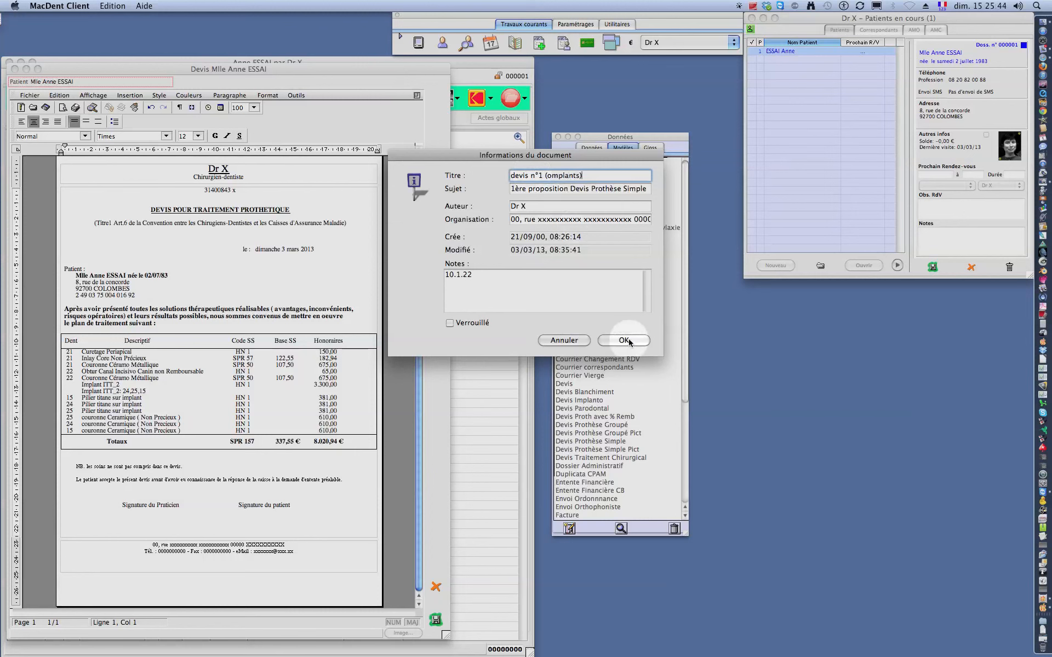
{"action": "left_click", "coordinate": [623, 341]}
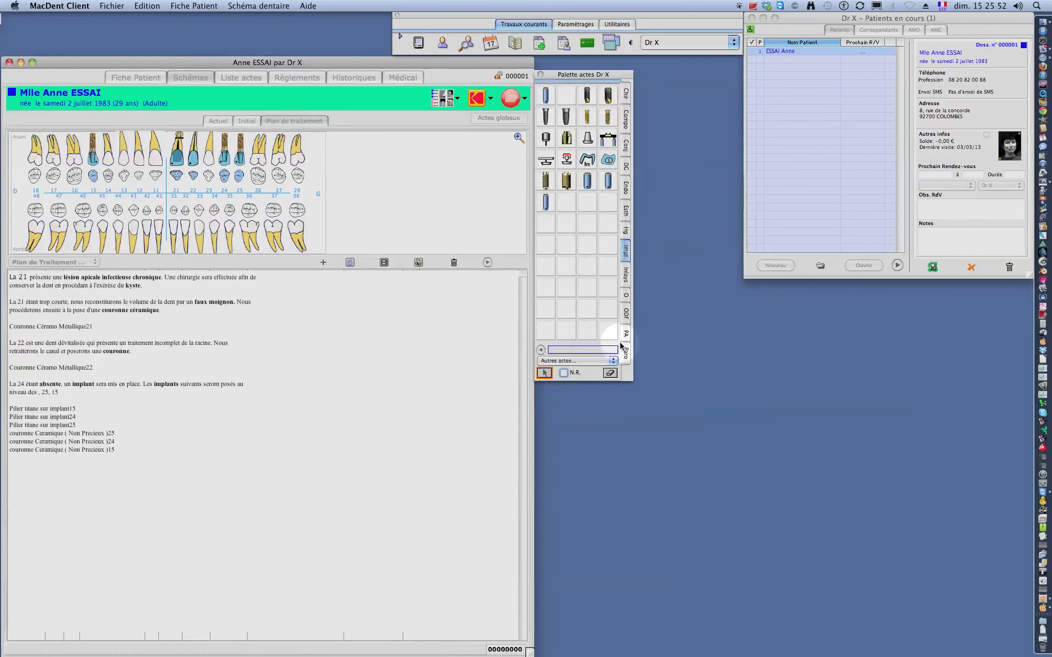
In the patient's history, mark the treatment plan and the quote as proposed to the patient
{"action": "left_click", "coordinate": [354, 77]}
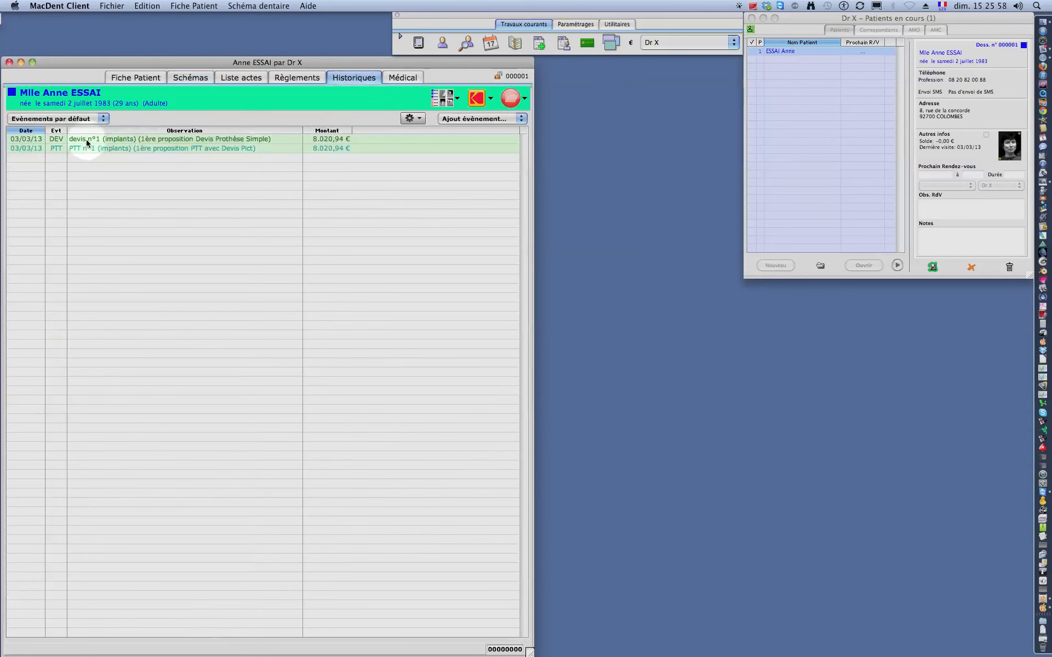
{"action": "left_click", "coordinate": [173, 147]}
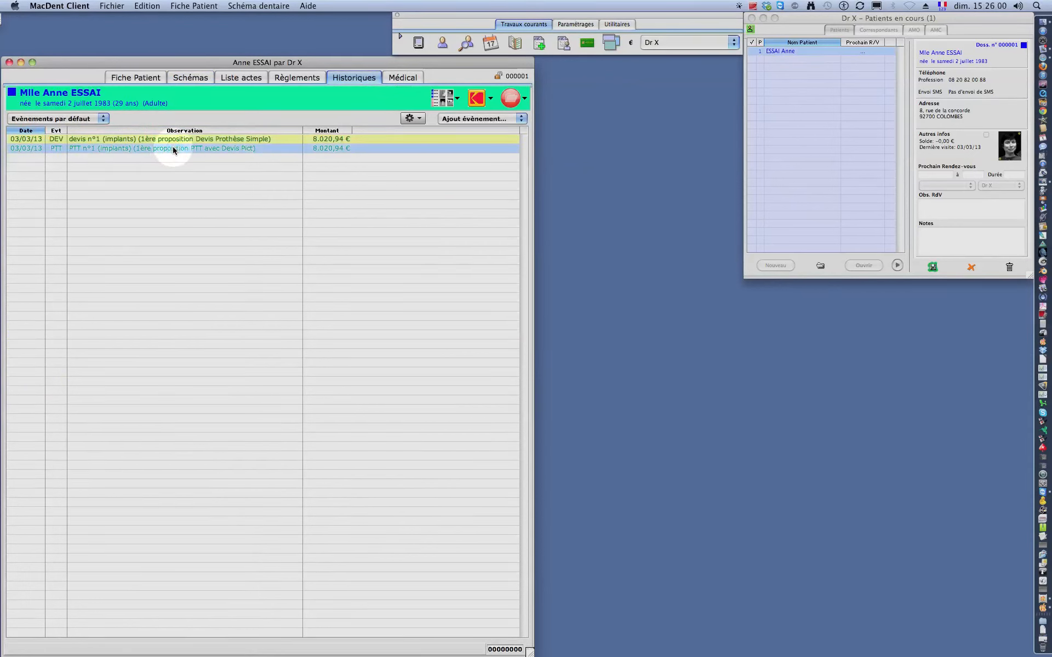
{"action": "left_click", "coordinate": [417, 121]}
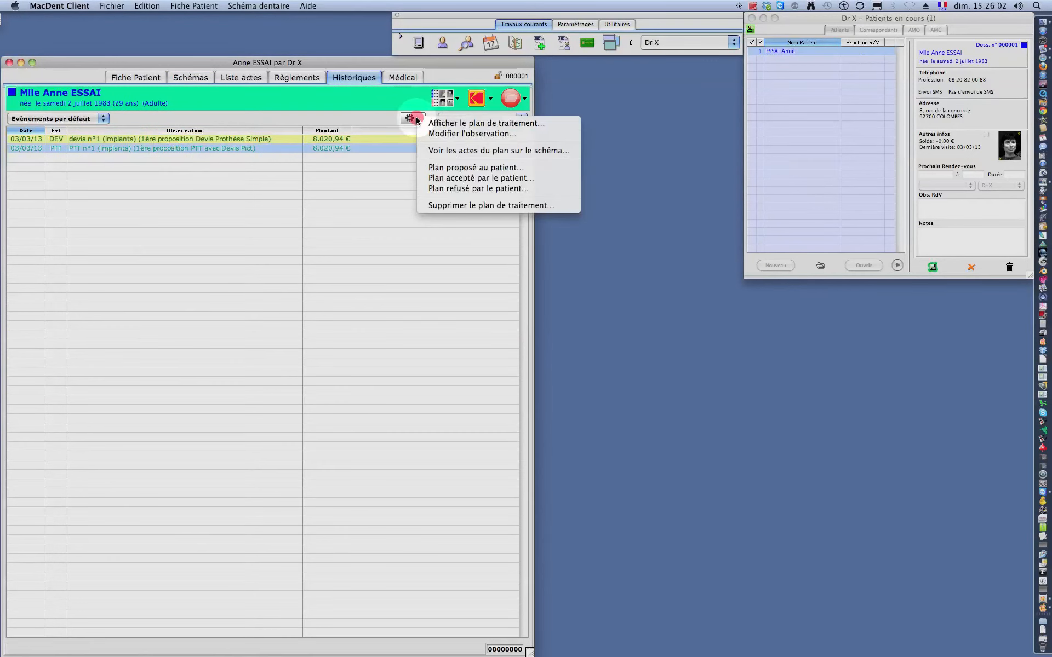
{"action": "left_click", "coordinate": [443, 169]}
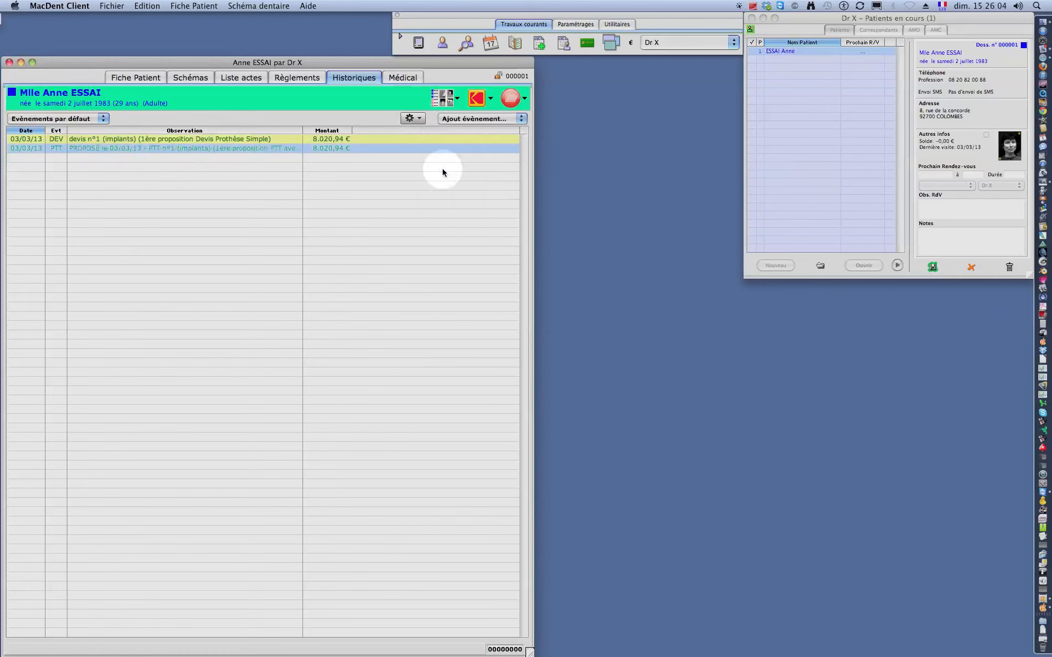
{"action": "left_click", "coordinate": [129, 140]}
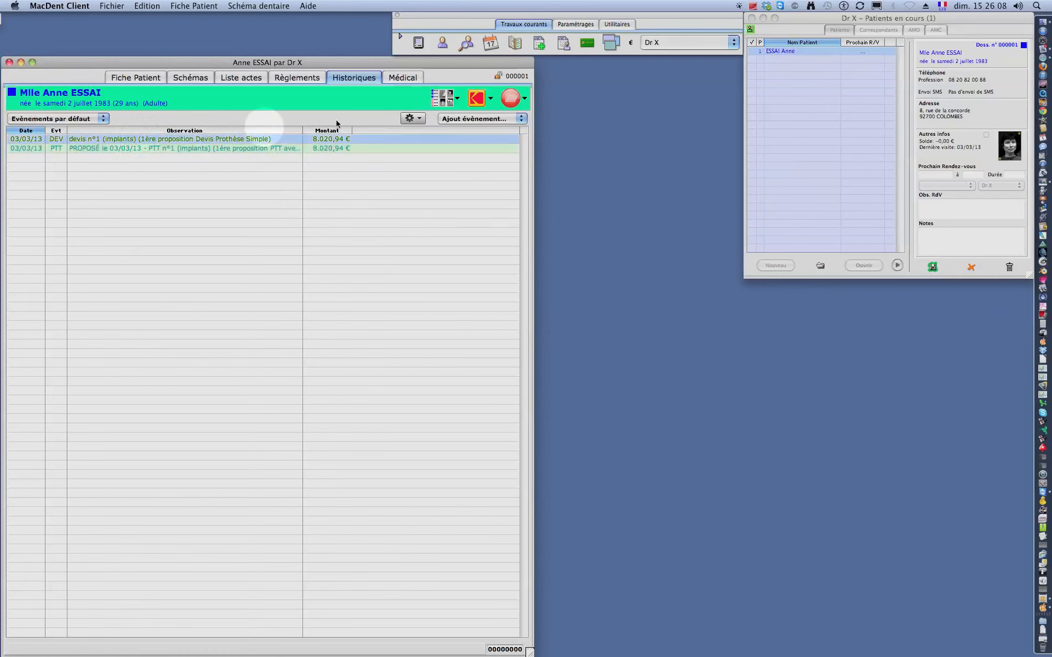
{"action": "left_click", "coordinate": [417, 119]}
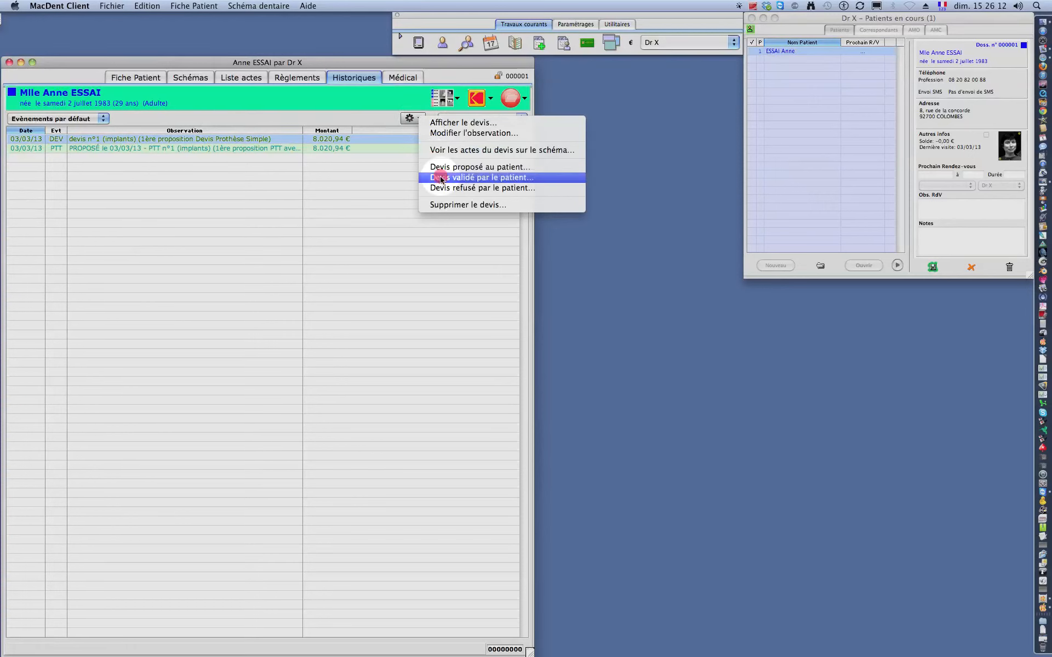
{"action": "left_click", "coordinate": [440, 167]}
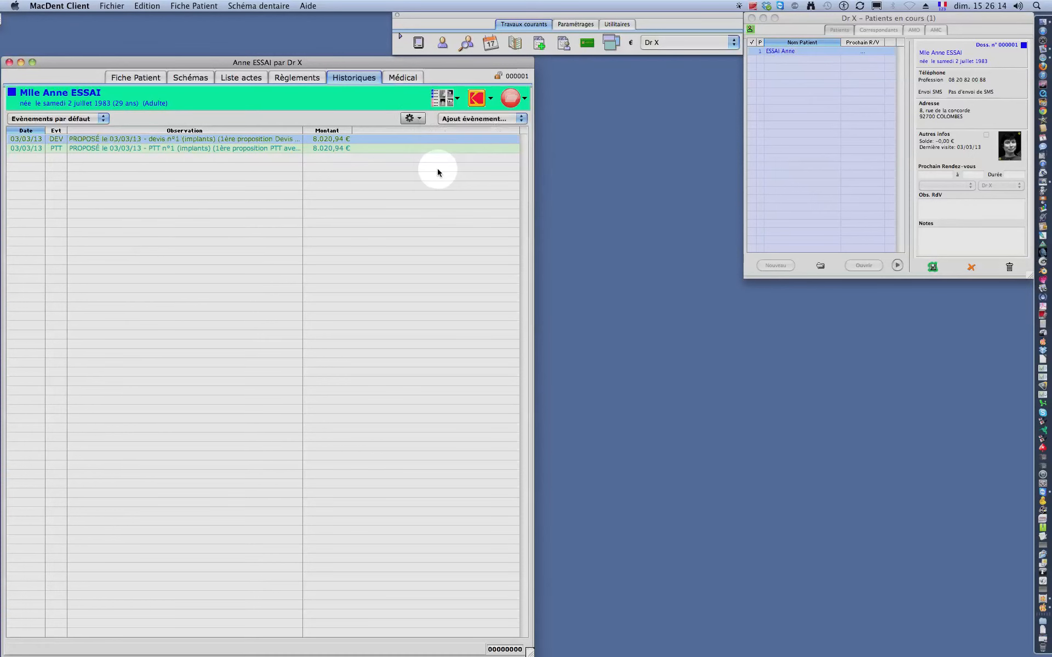
Mark the treatment plan as accepted and the quote as validated by the patient
{"action": "left_click", "coordinate": [130, 147]}
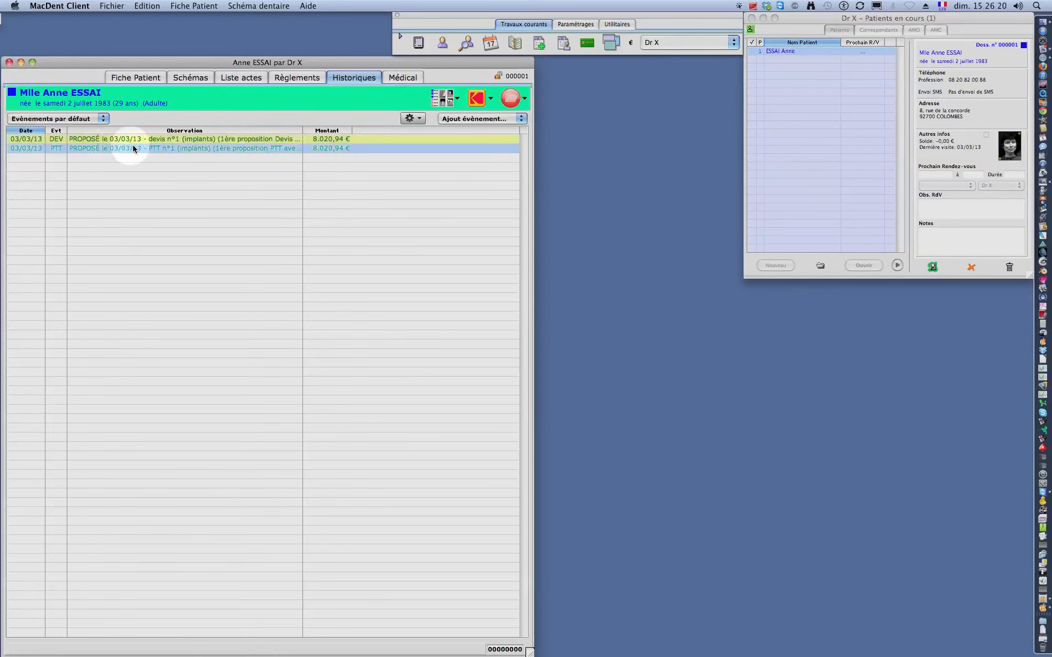
{"action": "left_click", "coordinate": [419, 118]}
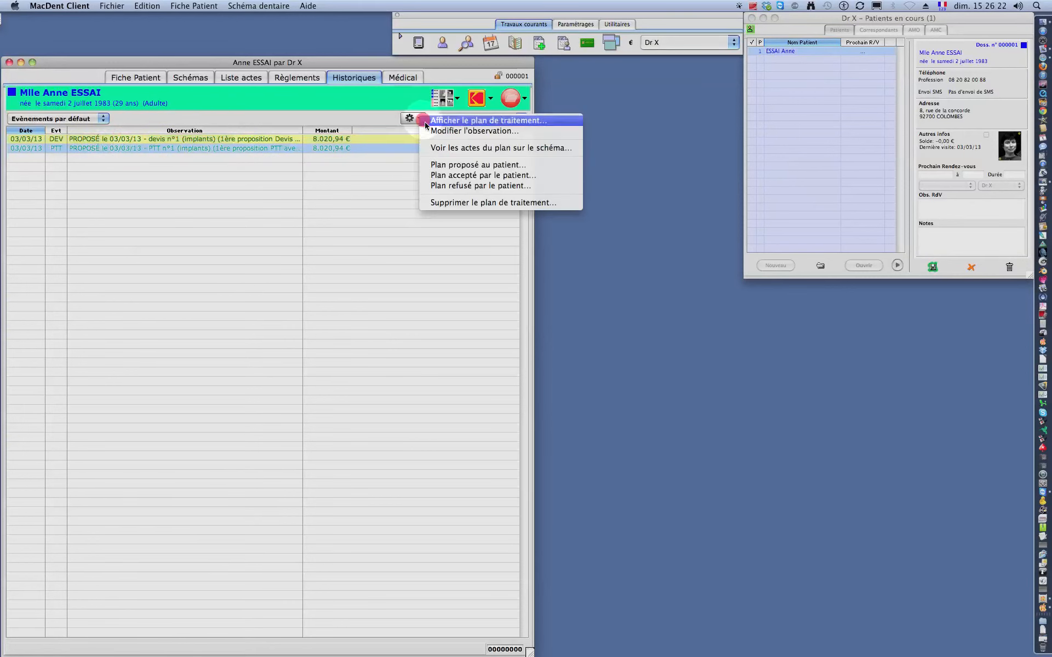
{"action": "left_click", "coordinate": [447, 176]}
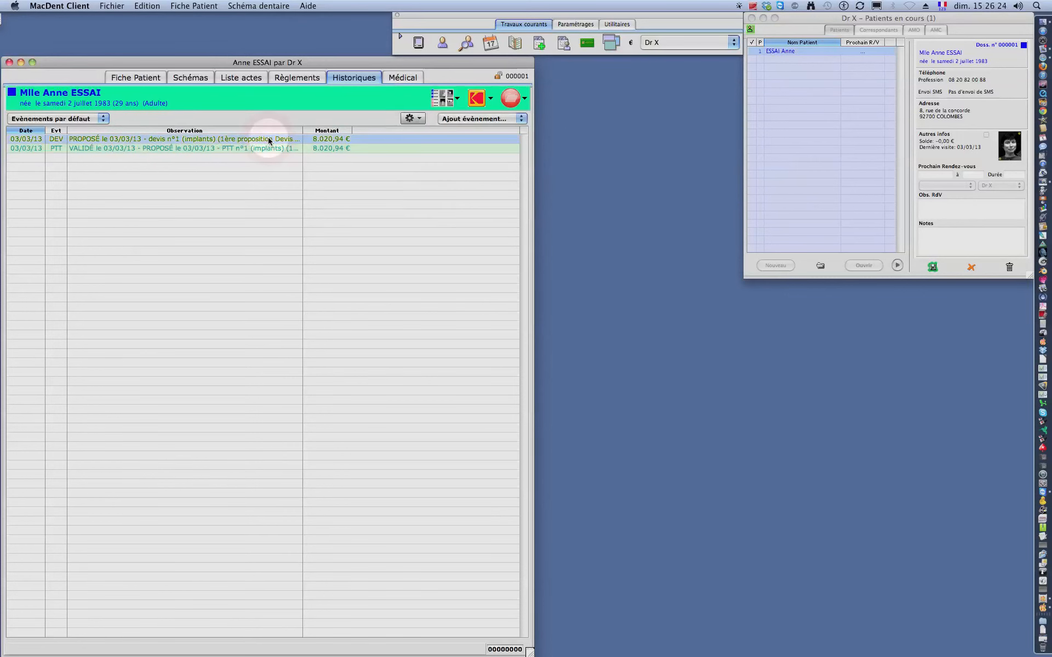
{"action": "left_click", "coordinate": [412, 118]}
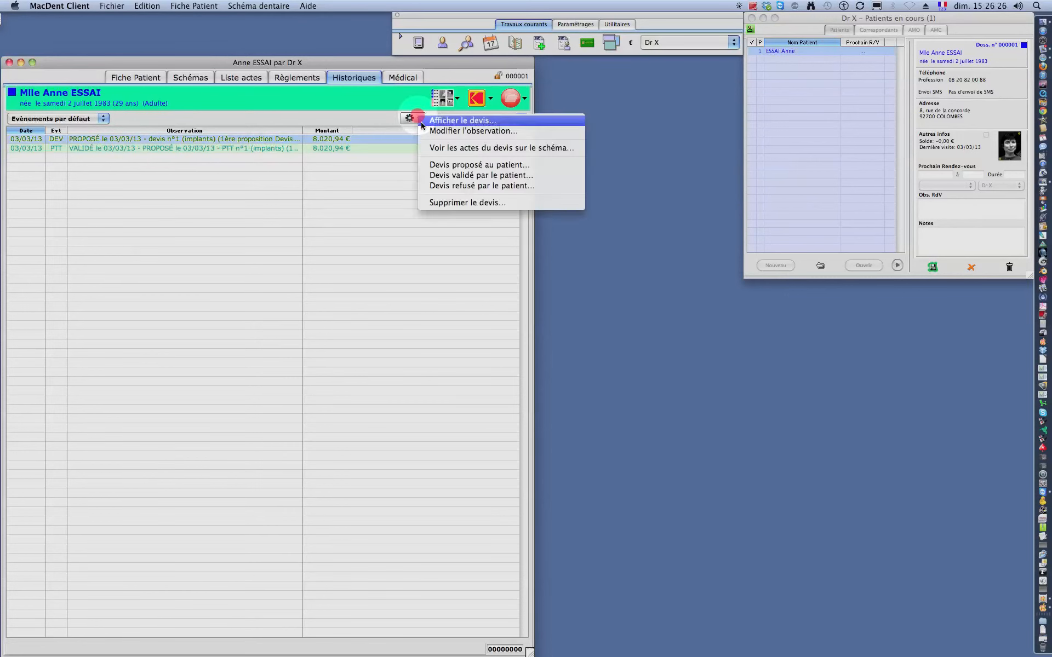
{"action": "left_click", "coordinate": [451, 176]}
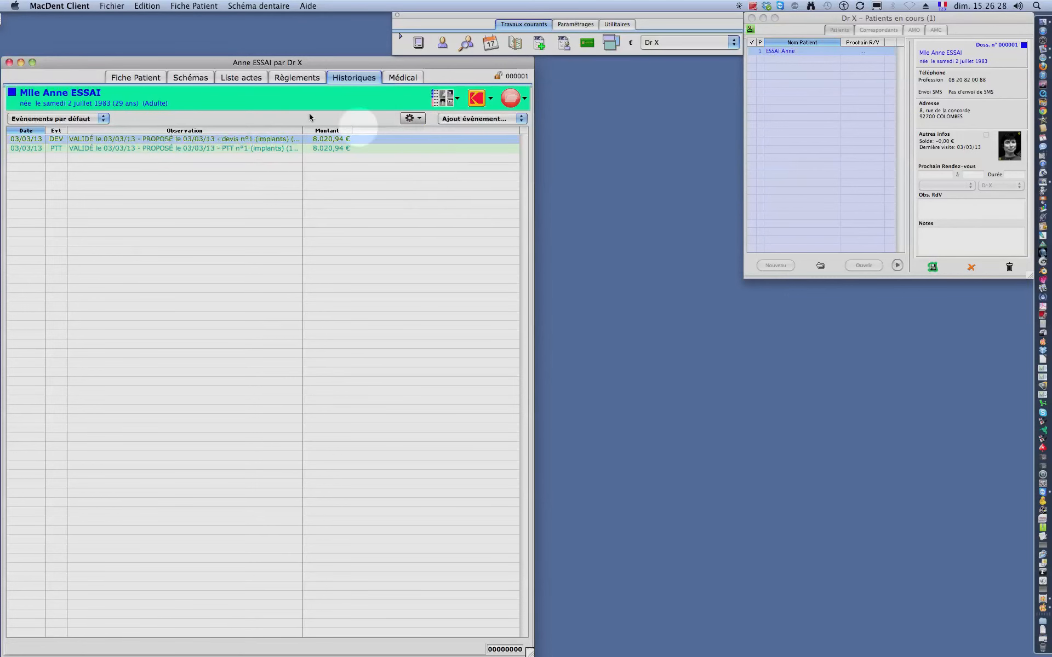
Transfer the tooth 21 periapical curettage and tooth 22 canal filling from the treatment plan to the current chart, and return to the plan
{"action": "left_click", "coordinate": [191, 78]}
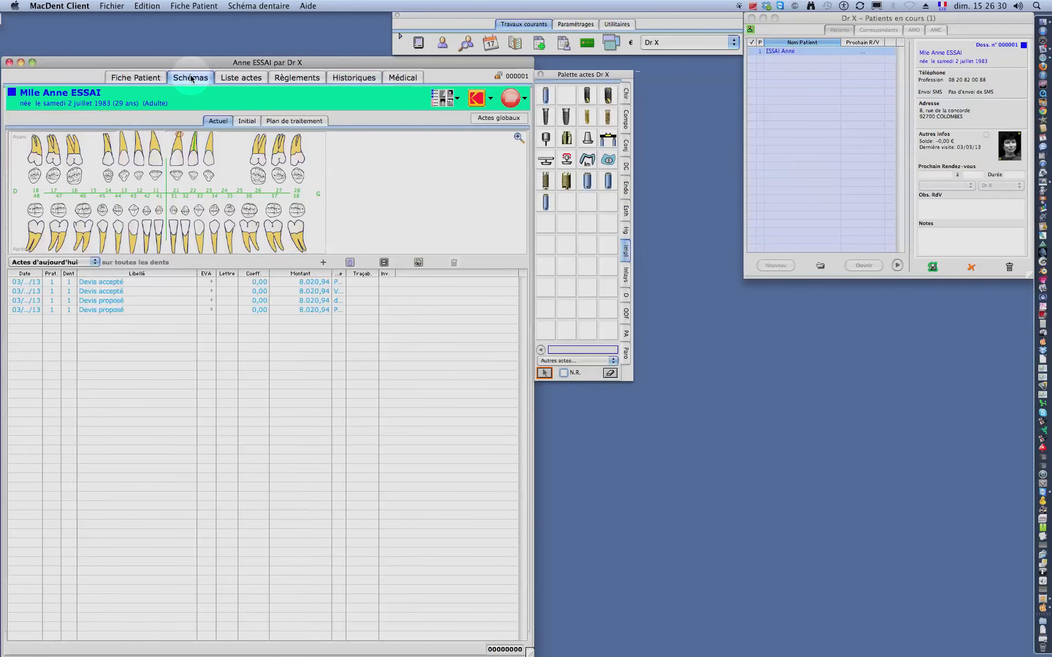
{"action": "left_click", "coordinate": [305, 122]}
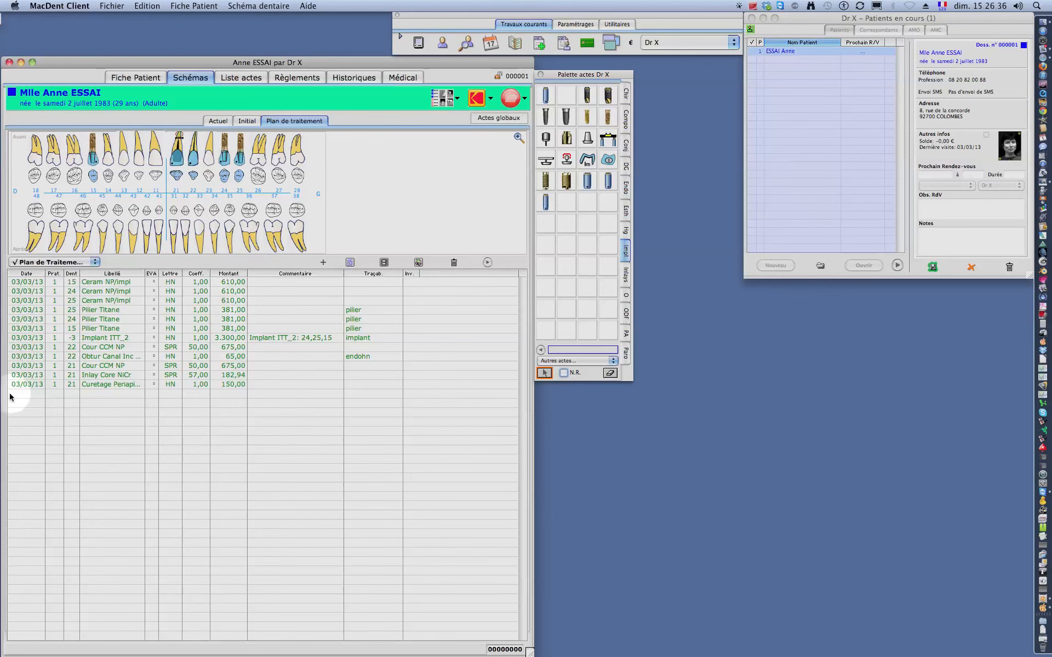
{"action": "left_click", "coordinate": [234, 385]}
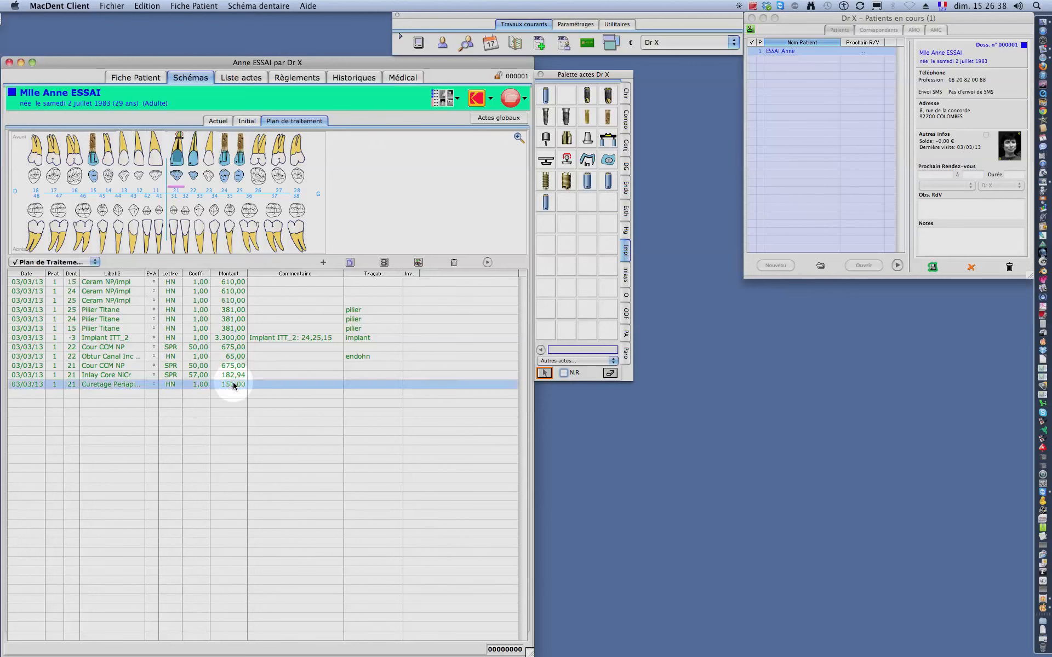
{"action": "left_click", "coordinate": [102, 357], "text": "super"}
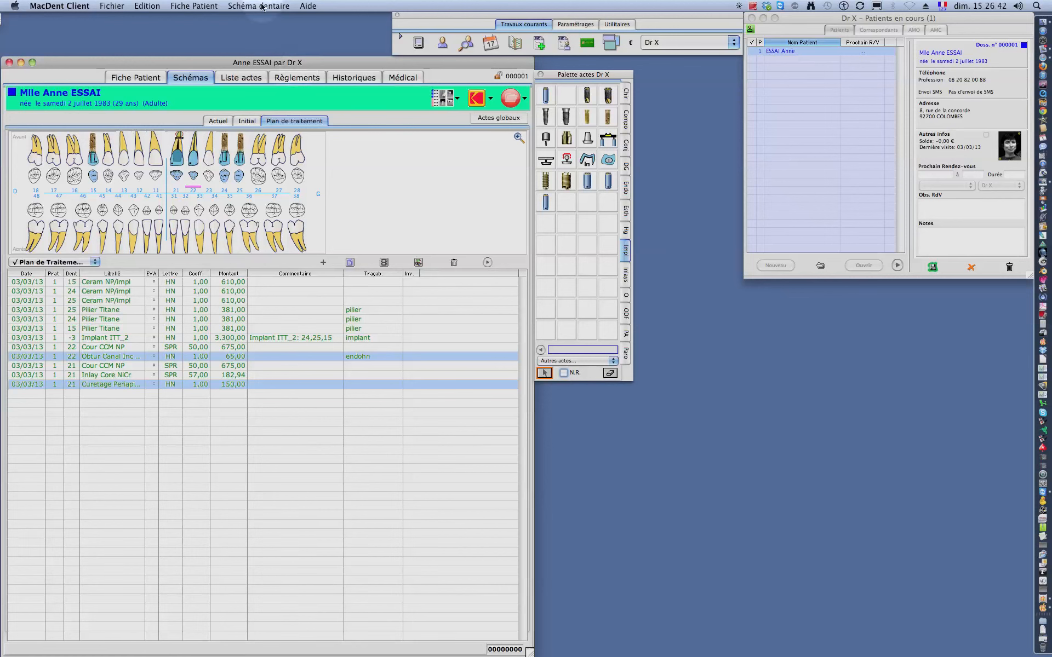
{"action": "left_click_drag", "start_coordinate": [263, 6], "coordinate": [489, 121]}
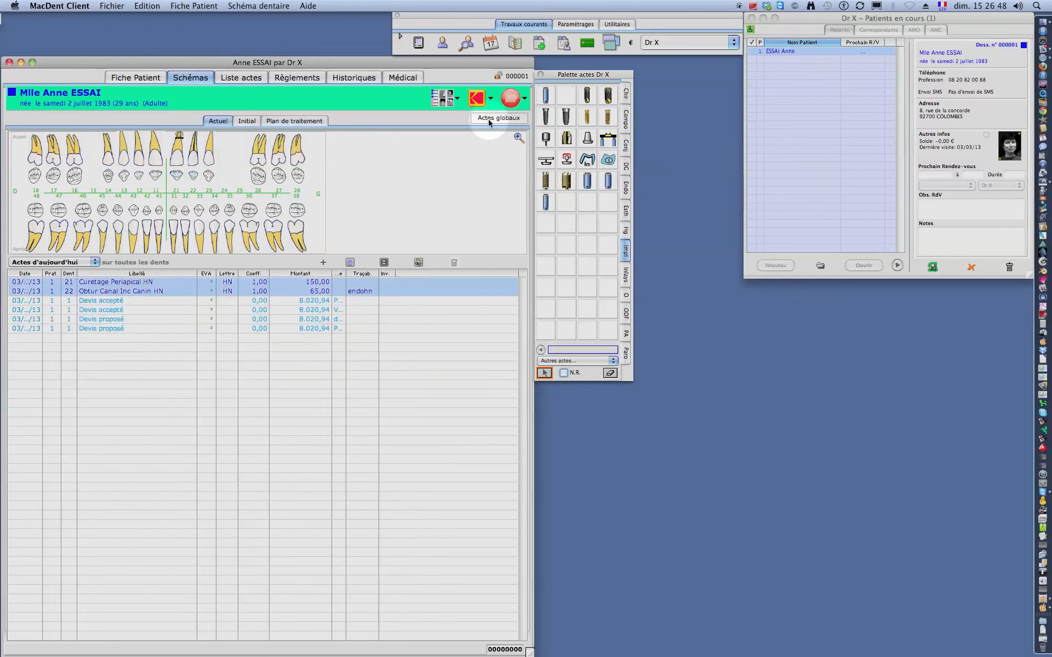
{"action": "left_click", "coordinate": [292, 121]}
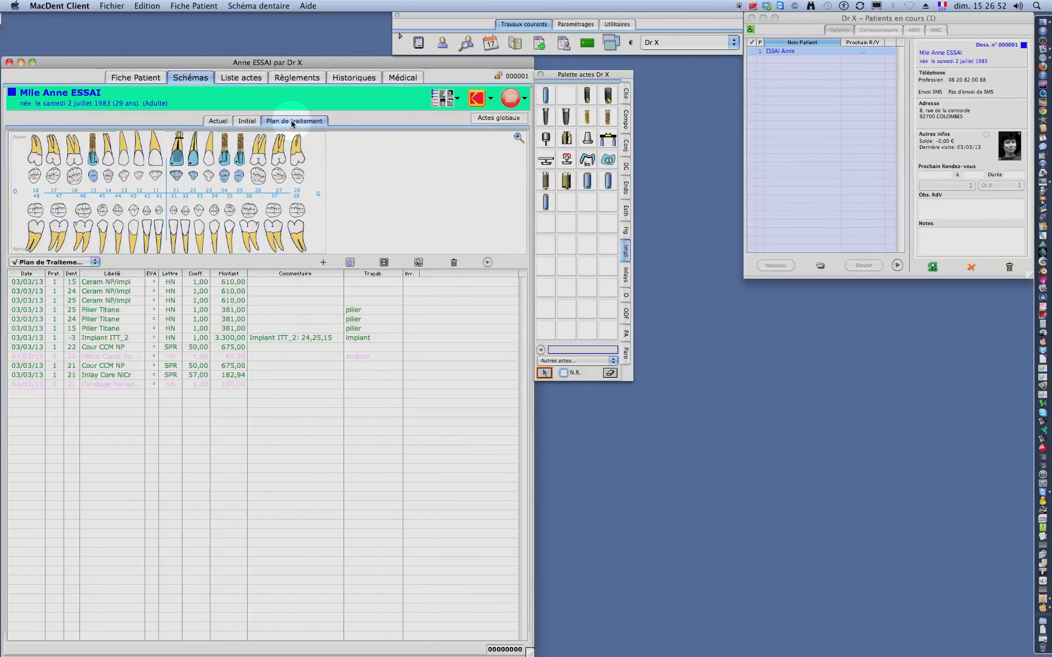